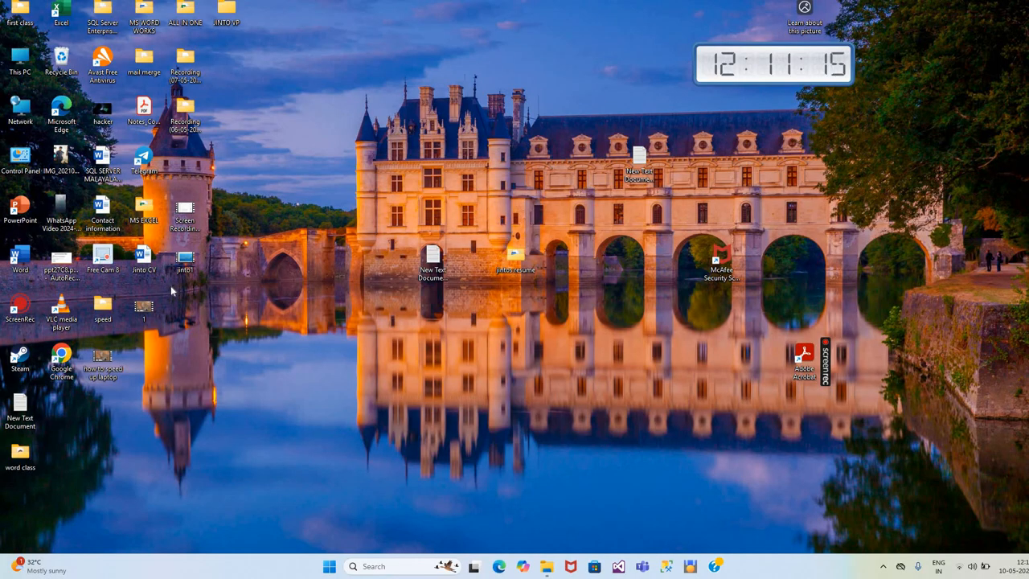
- Open Word in a maximized window and create a blank document
click(329, 565)
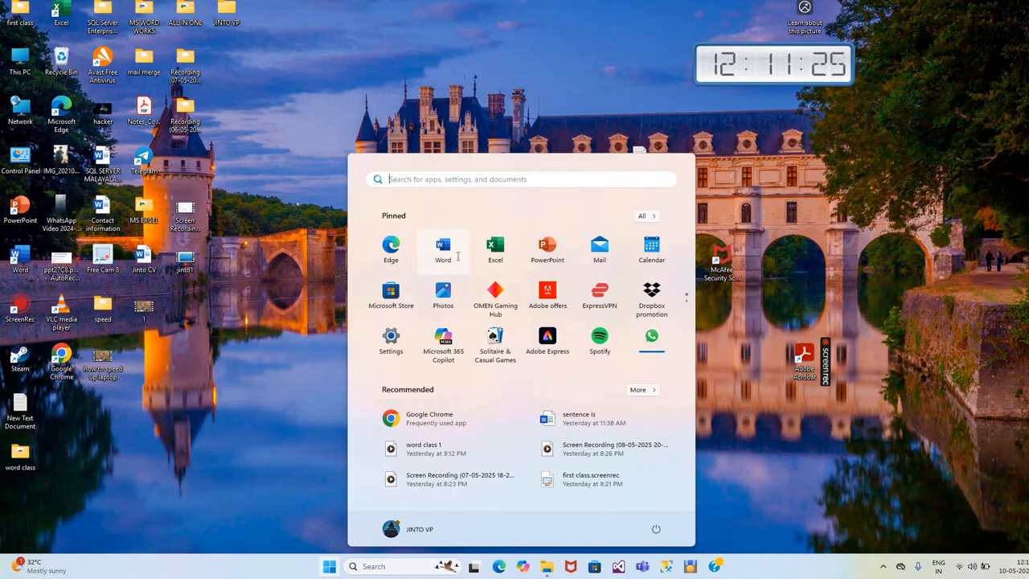
click(456, 261)
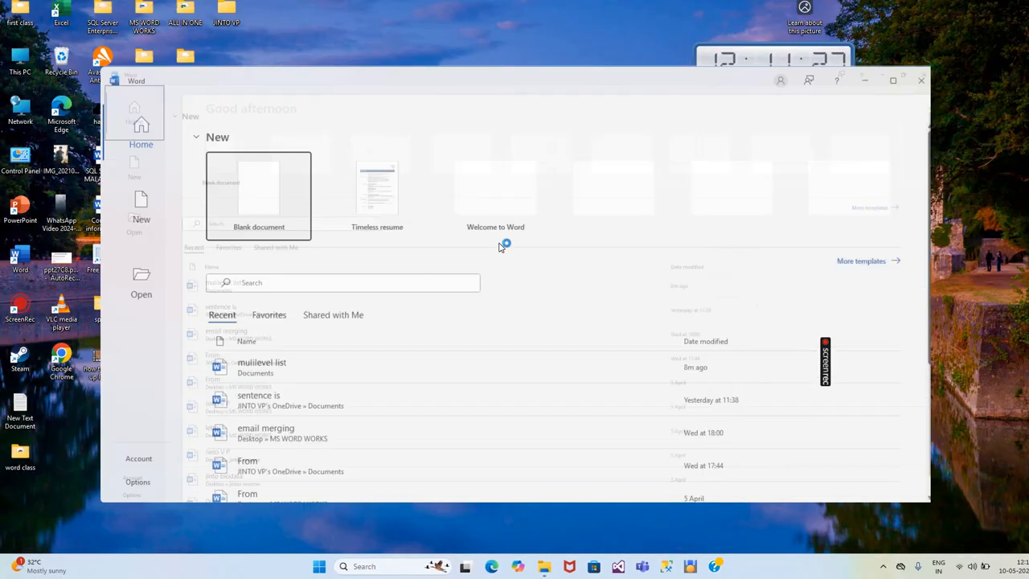
click(862, 98)
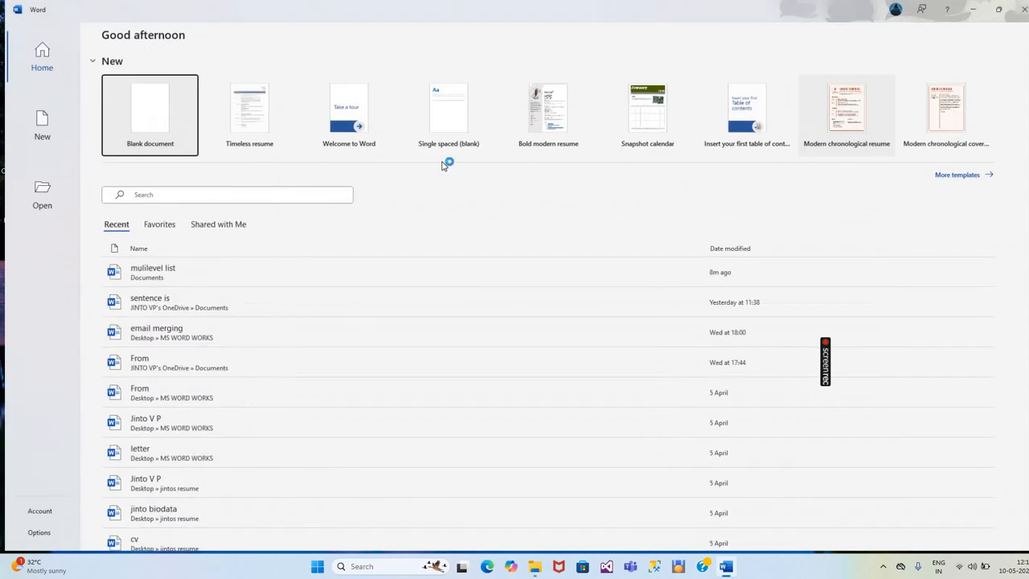
click(181, 148)
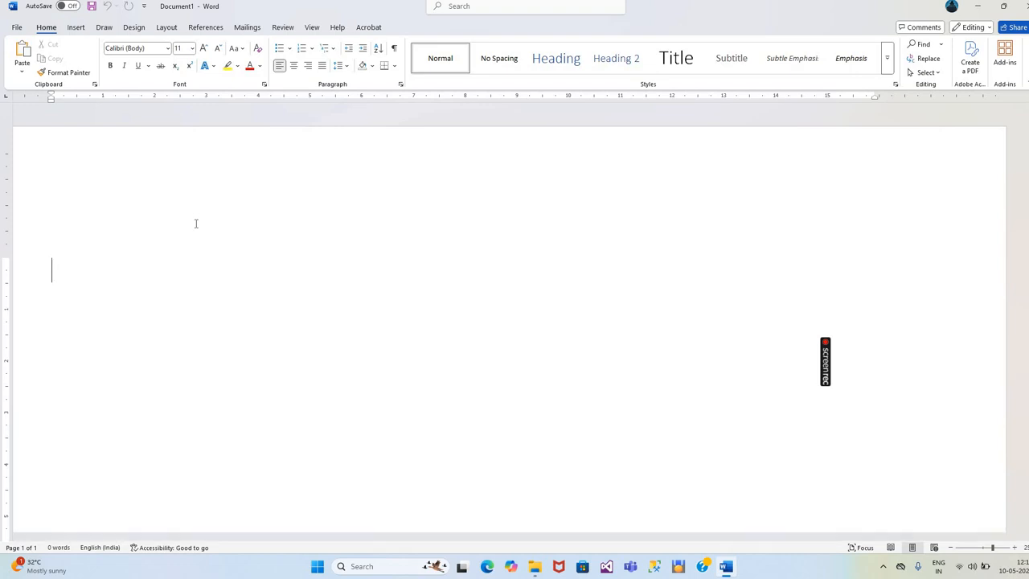
- Enter "Computer" and "Hardware" as the first two lines of the document, each in its own paragraph
text(co)
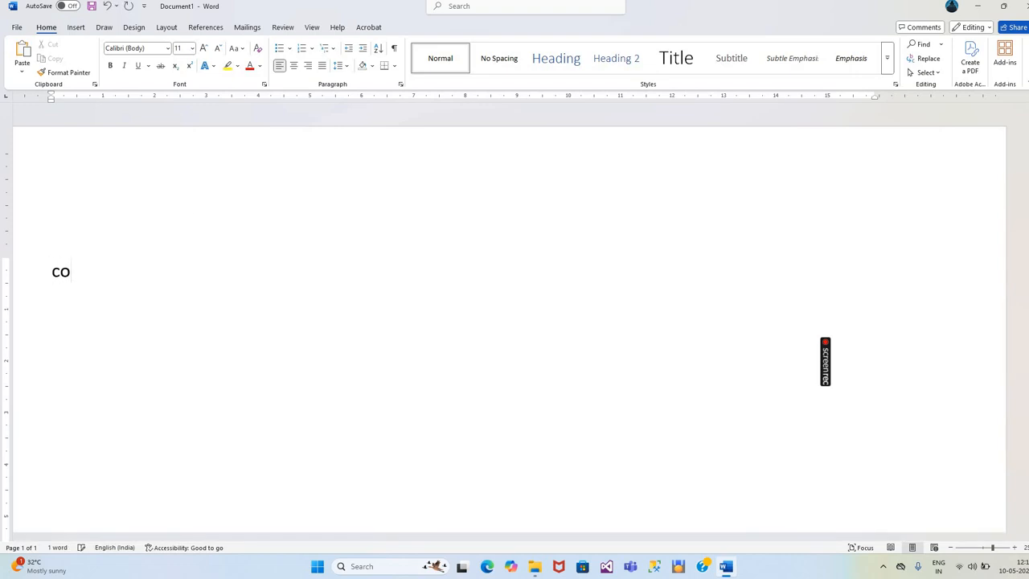
text(mputer)
key(Return)
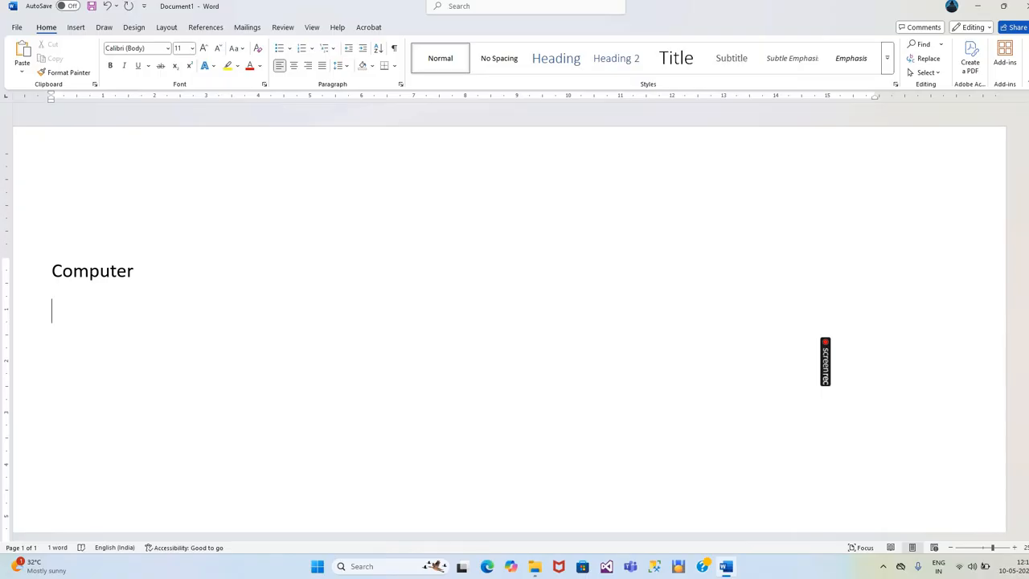
text(p)
key(BackSpace)
text(hard)
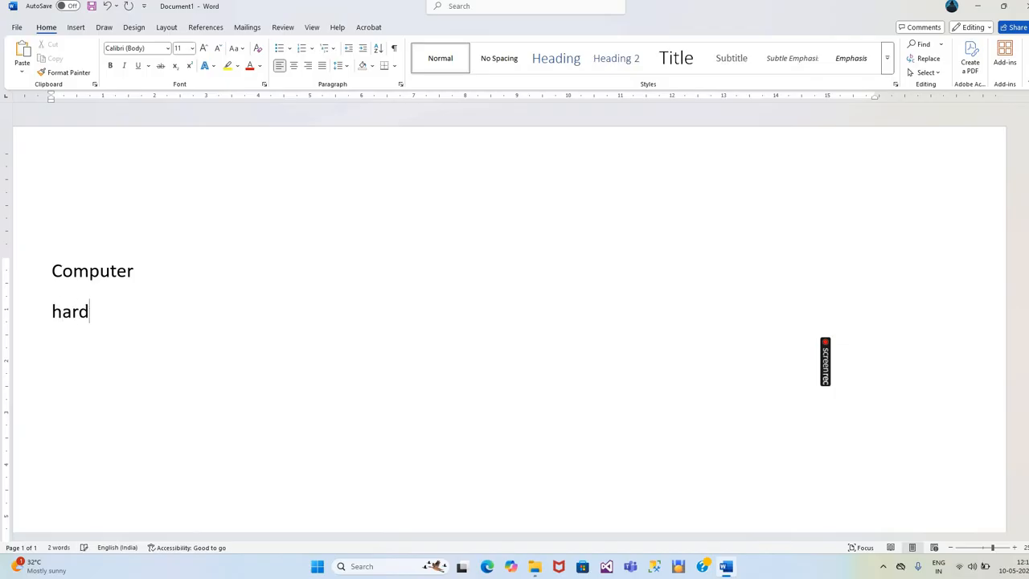
text(ware)
key(Return)
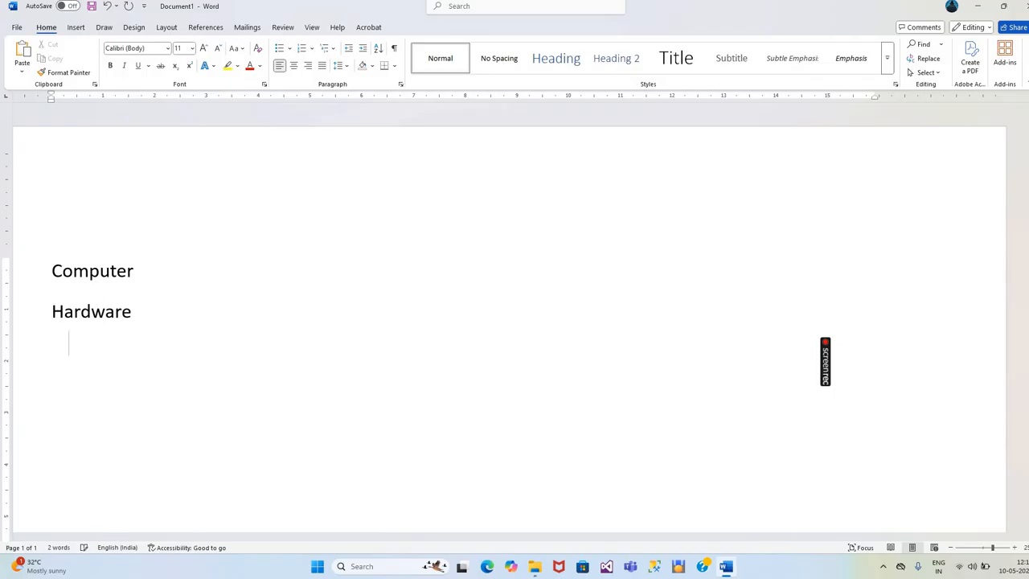
- Add "Software" and "Programming languges" as the third and fourth lines below "Hardware"
text(softwarw)
key(BackSpace)
text(e)
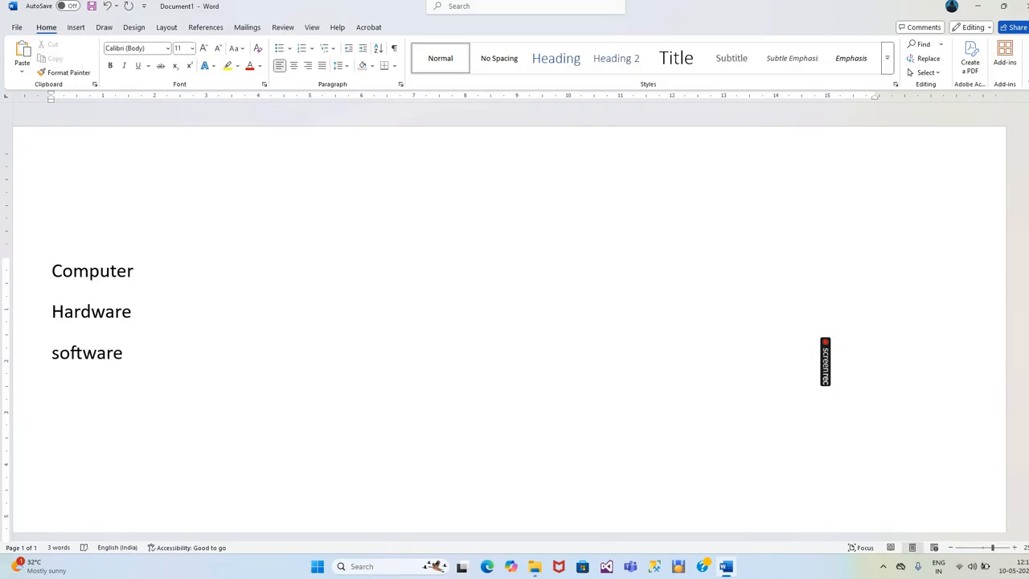
key(Return)
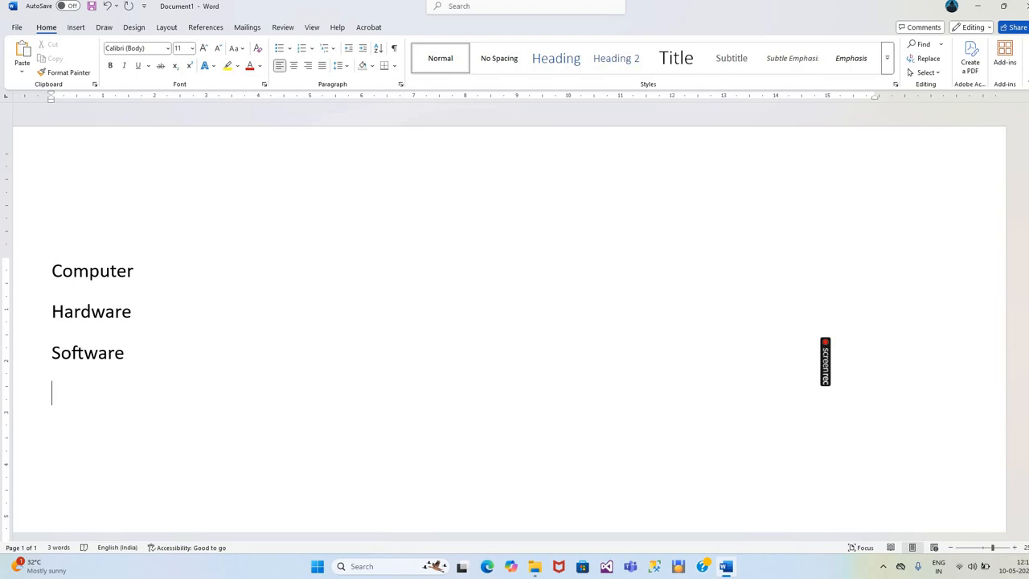
text(program)
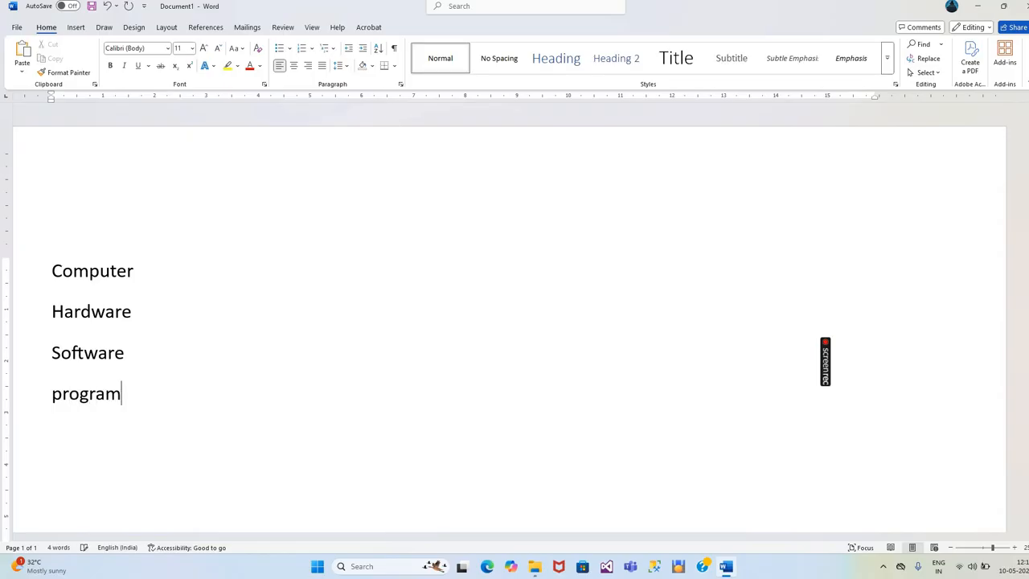
text(ming )
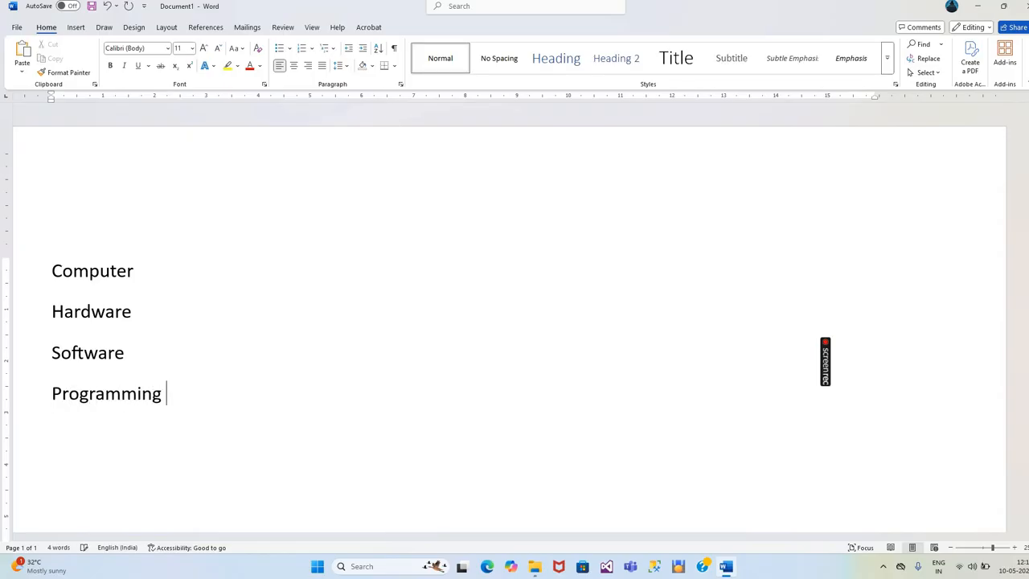
text(languges)
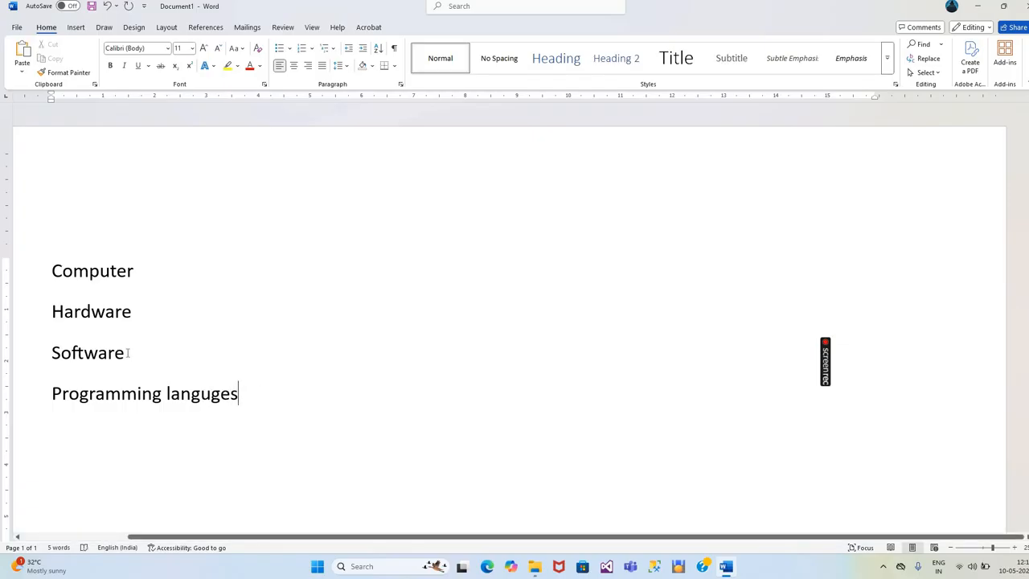
- Format the four lines from "Computer" to "Programming languges" as a bulleted list with the default round bullets
drag(257, 392, 27, 259)
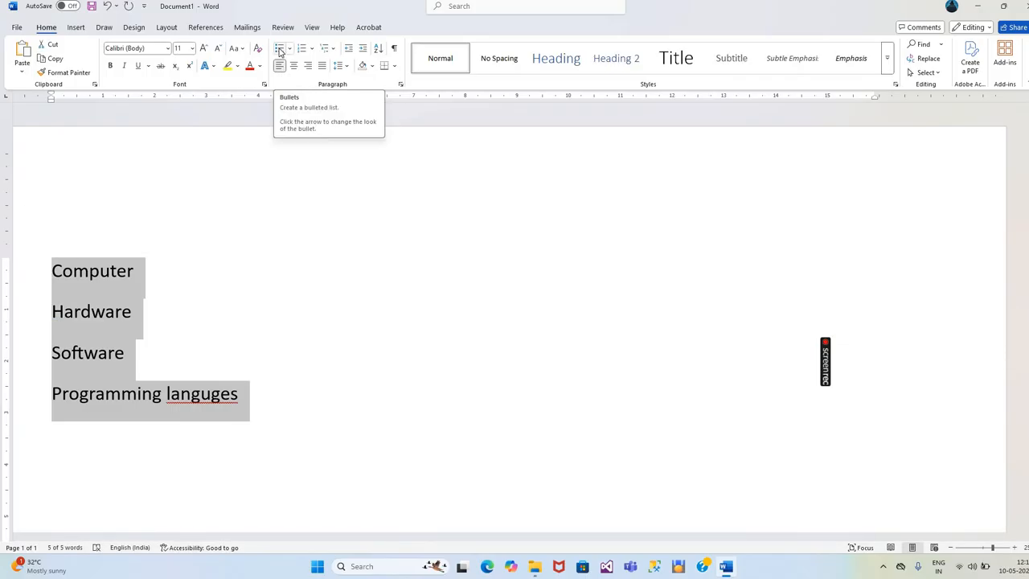
click(279, 51)
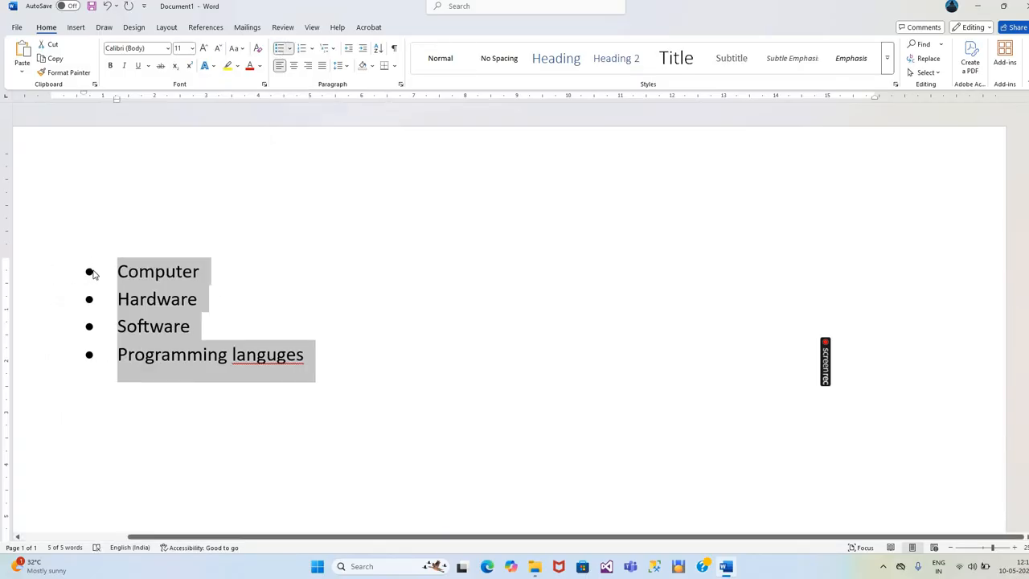
mouse_move(69, 271)
mouse_down()
mouse_move(110, 314)
mouse_move(81, 271)
mouse_up()
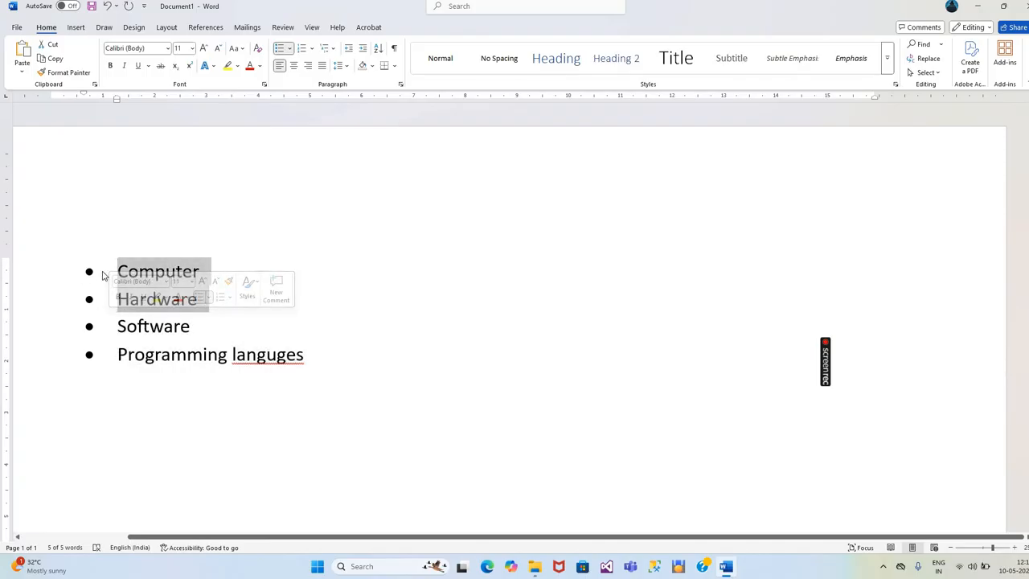
click(118, 271)
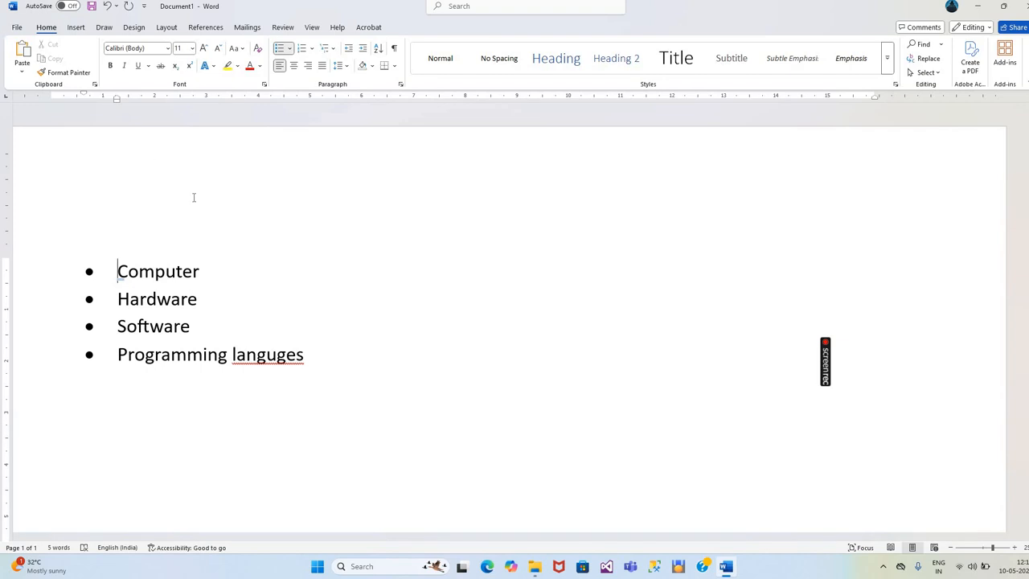
- Change the bullets of all four list items to the arrow symbol from the bullet library
drag(117, 271, 331, 368)
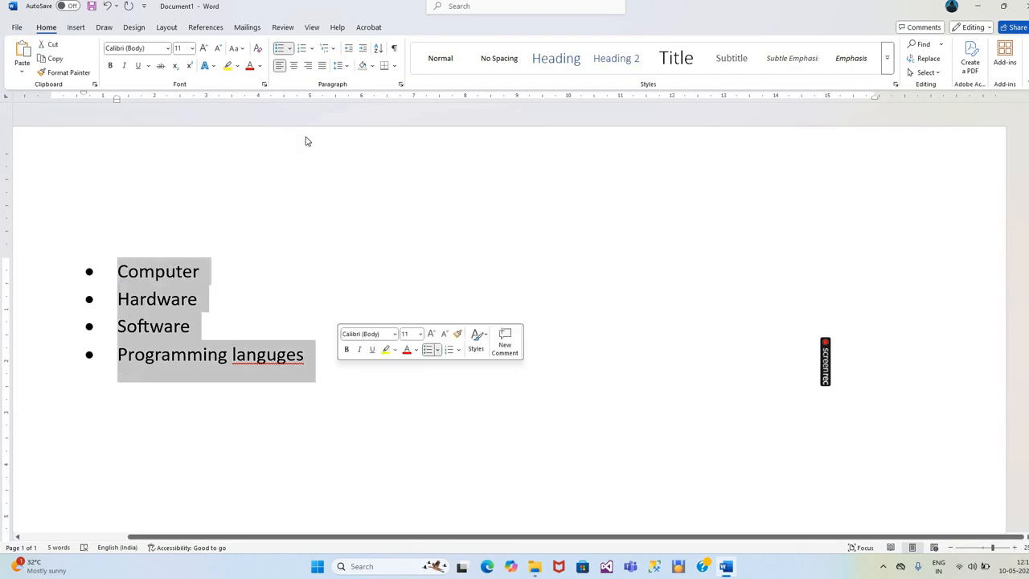
click(290, 48)
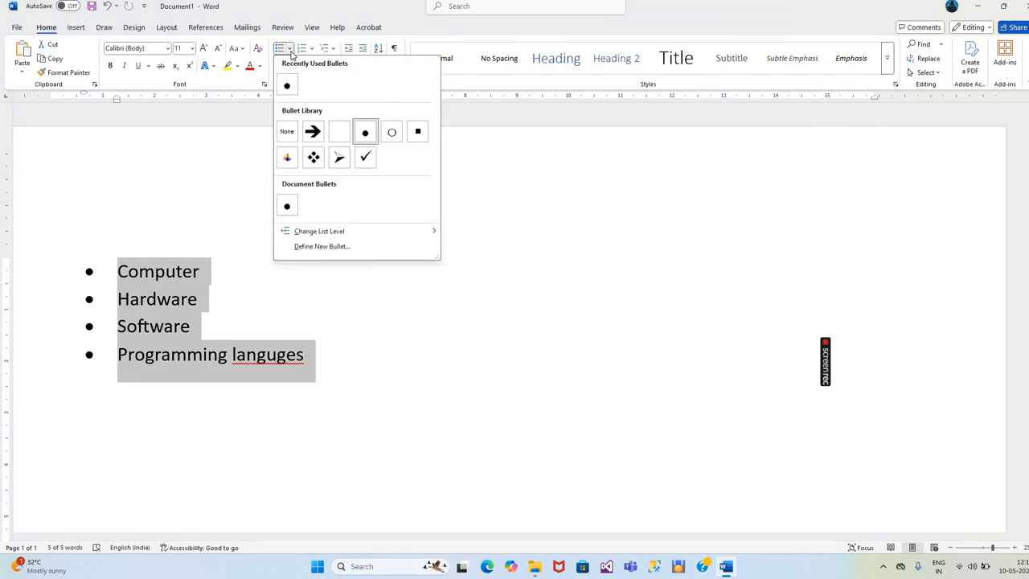
click(315, 132)
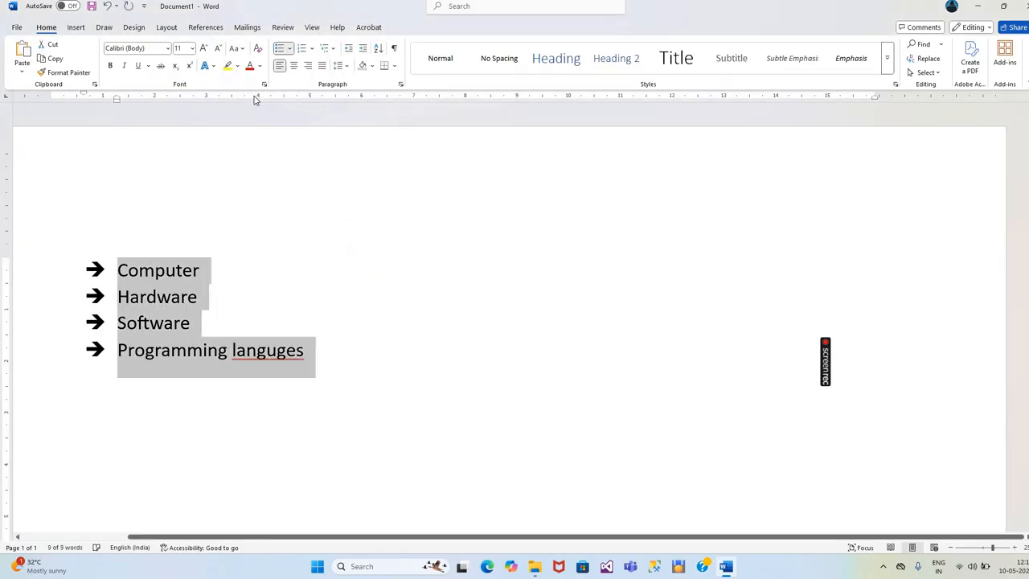
- Switch the bullets of the four list items to check marks and then to the four-diamond symbol
click(290, 48)
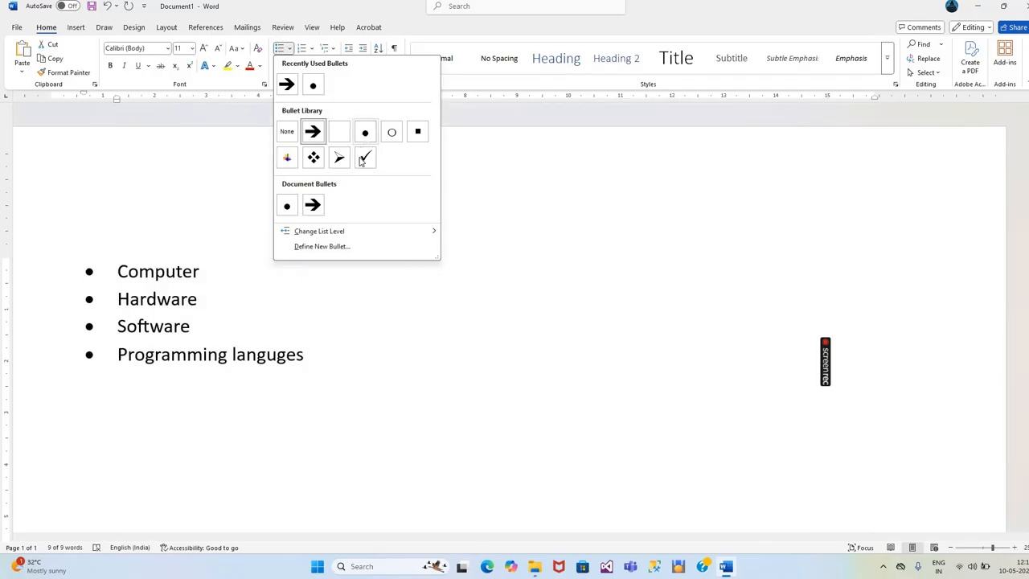
click(364, 157)
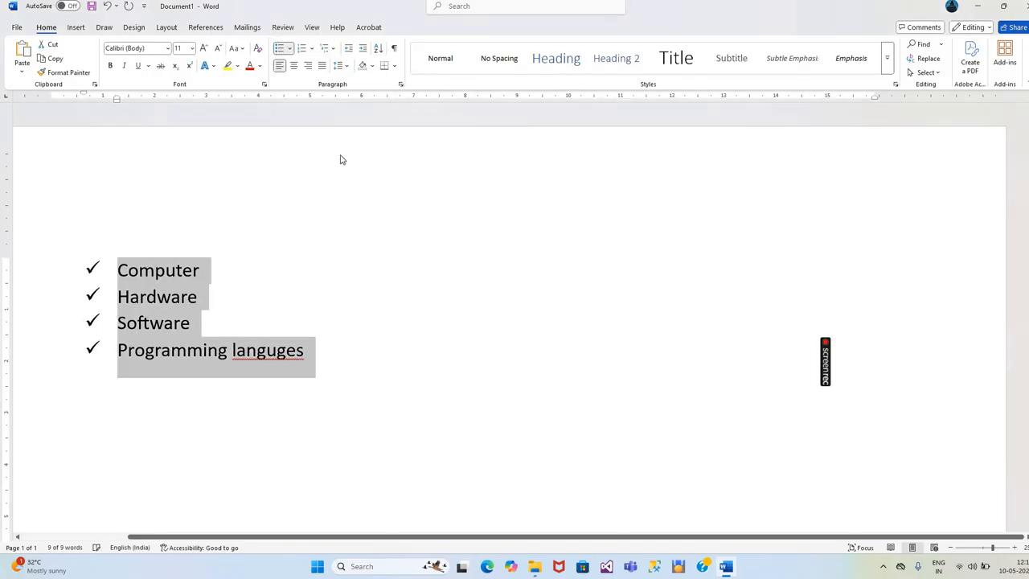
click(291, 48)
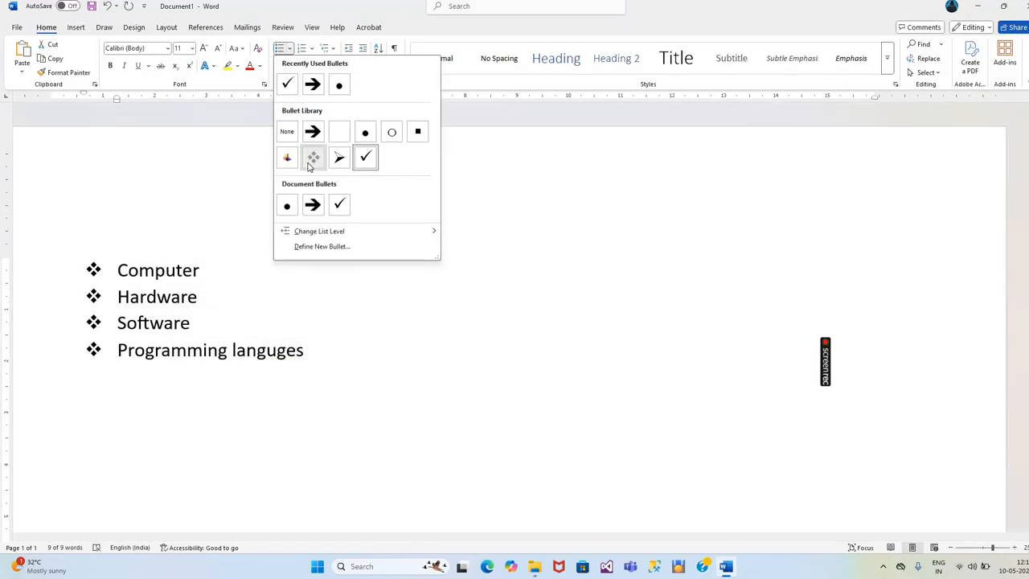
click(313, 157)
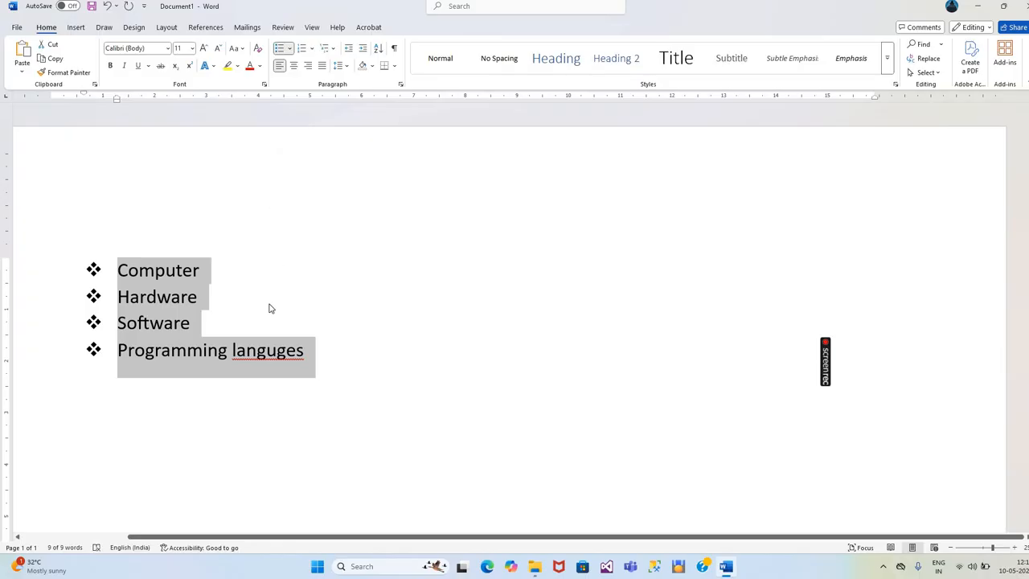
- Correct the misspelled word "languges" in the last list item to the suggested spelling "languages"
click(257, 357)
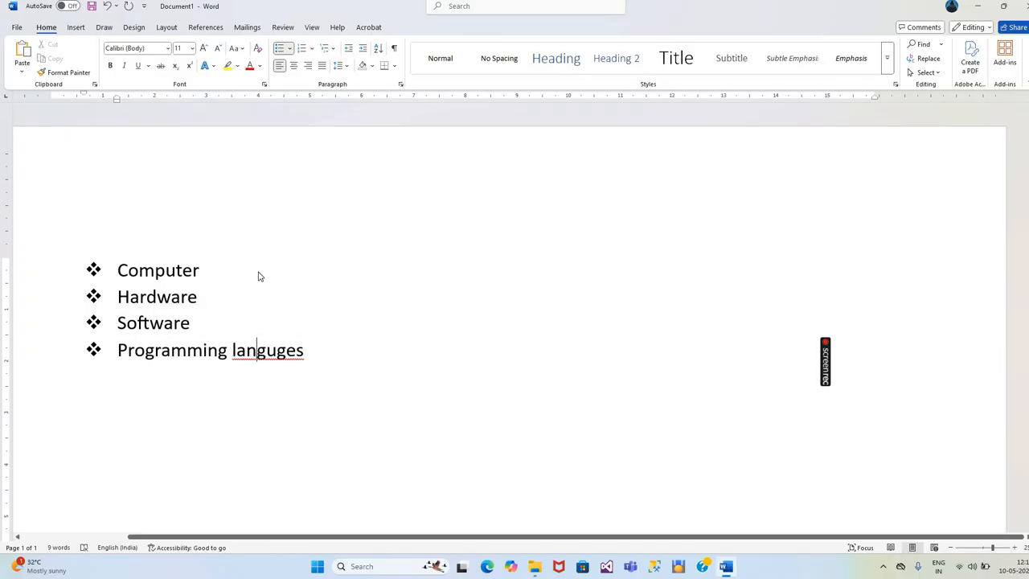
right_click(257, 350)
click(239, 88)
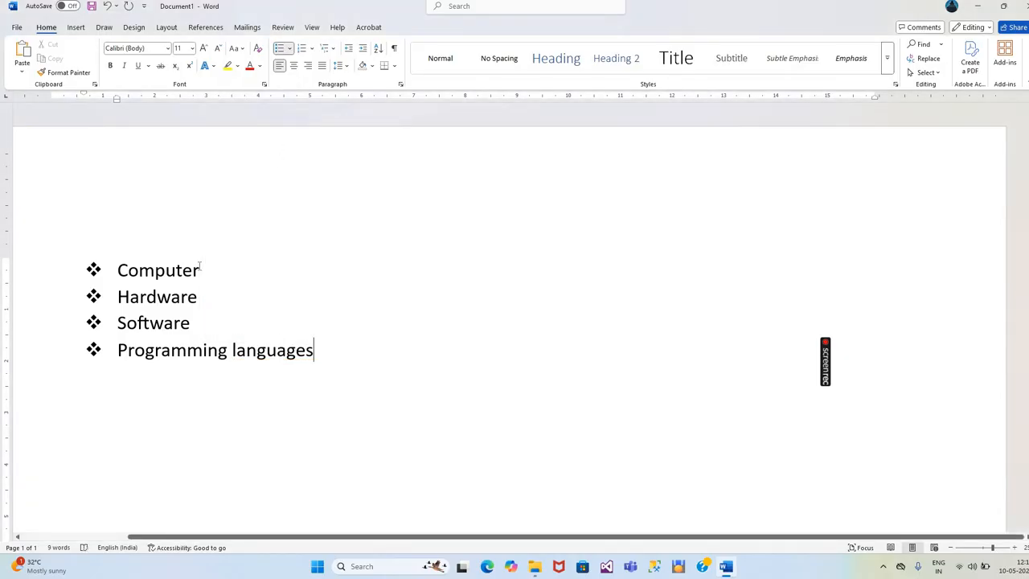
- Convert all four bulleted items into a numbered list in the 1., 2., 3. format
drag(117, 271, 345, 383)
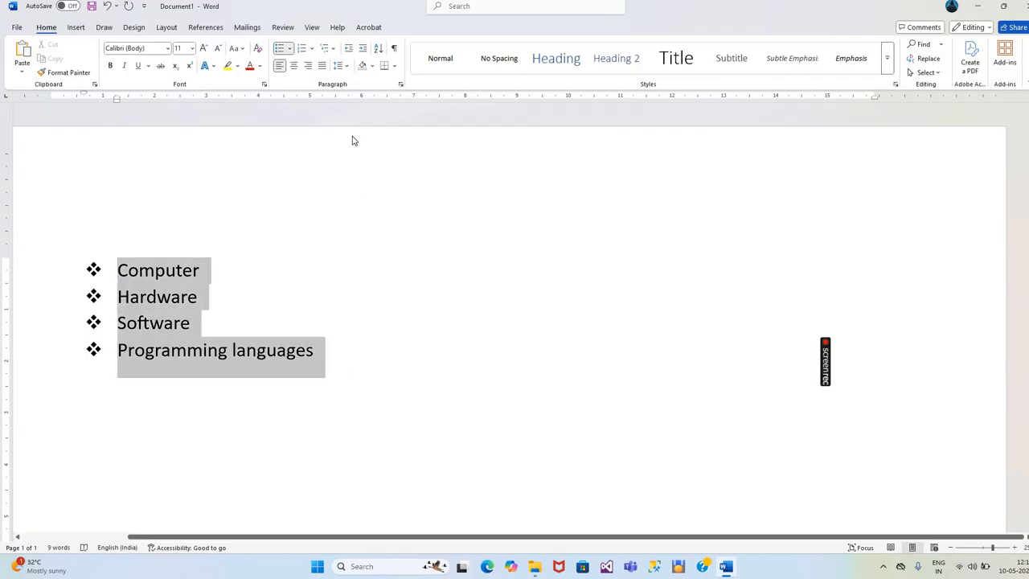
click(301, 48)
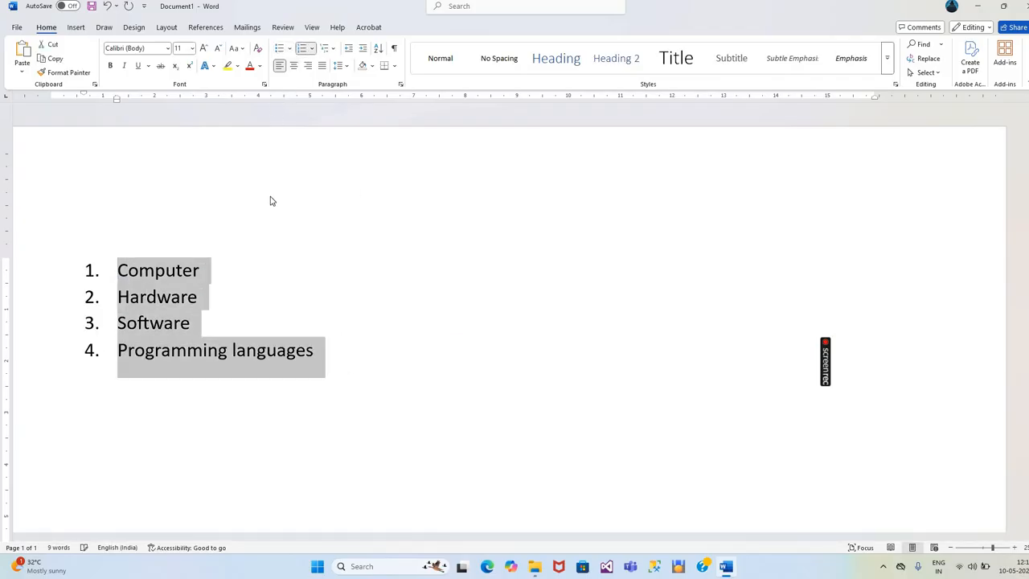
click(303, 50)
click(303, 50)
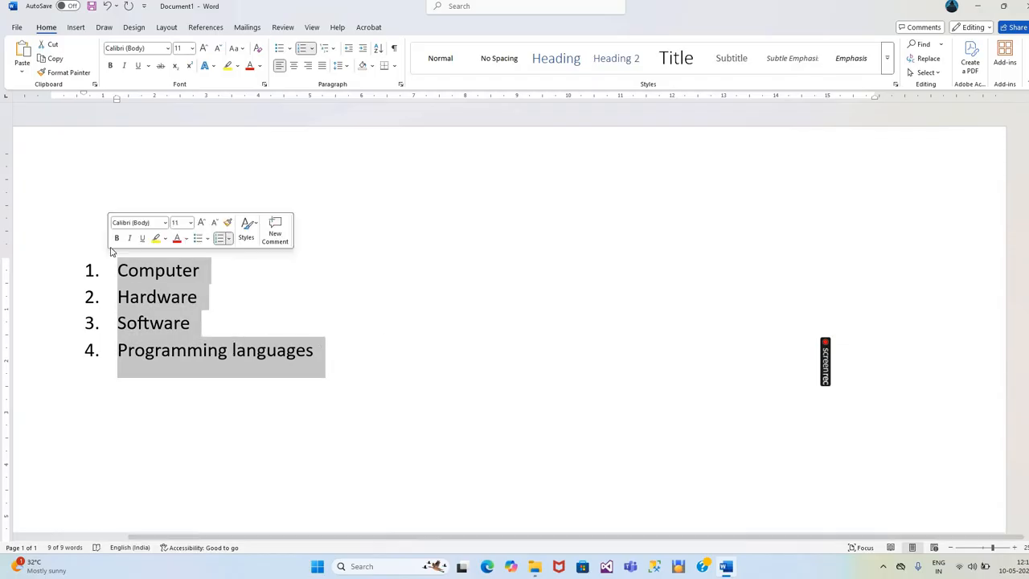
- Delete the four list items and apply the multilevel list style 1), a), i) to the empty line
key(Delete)
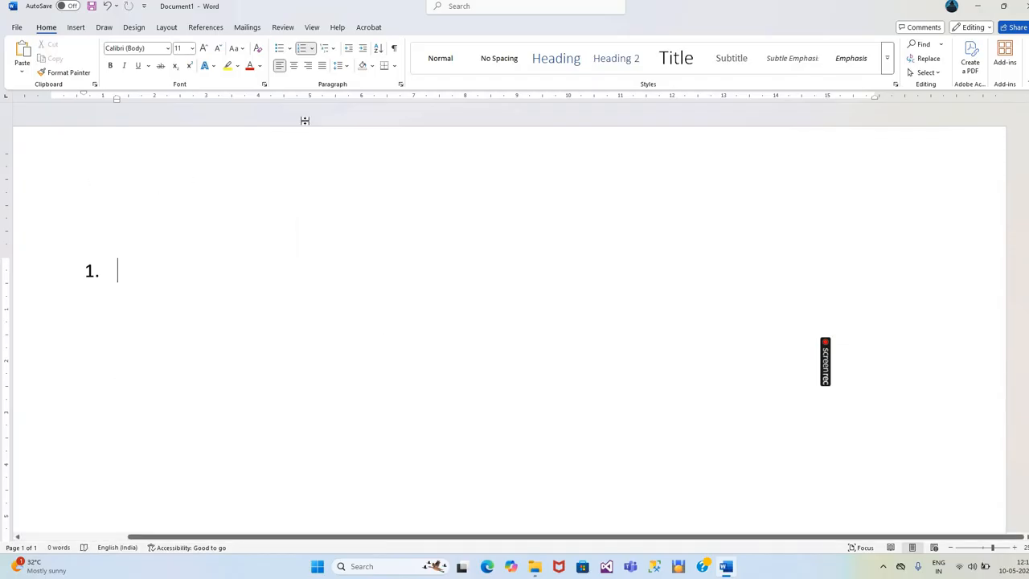
click(327, 49)
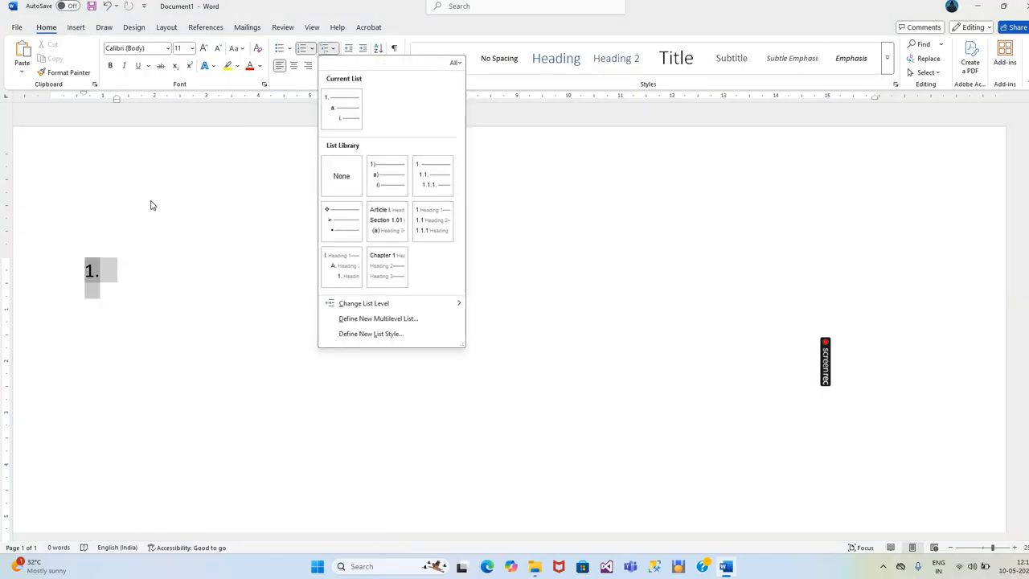
click(397, 174)
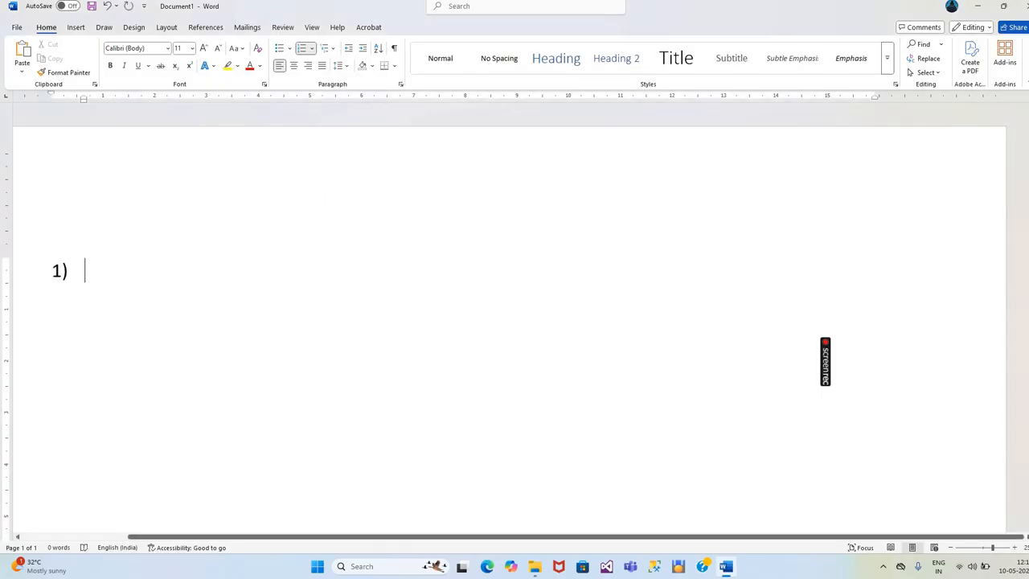
- Enter "computer" as the first top-level item of the multilevel list and start a new item below it
text(comp)
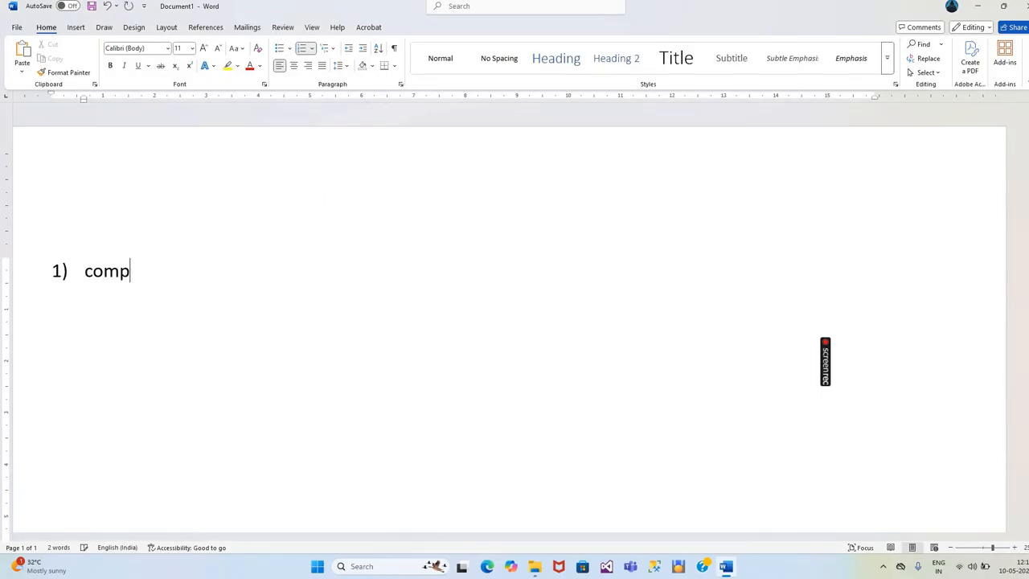
text(uter)
key(Return)
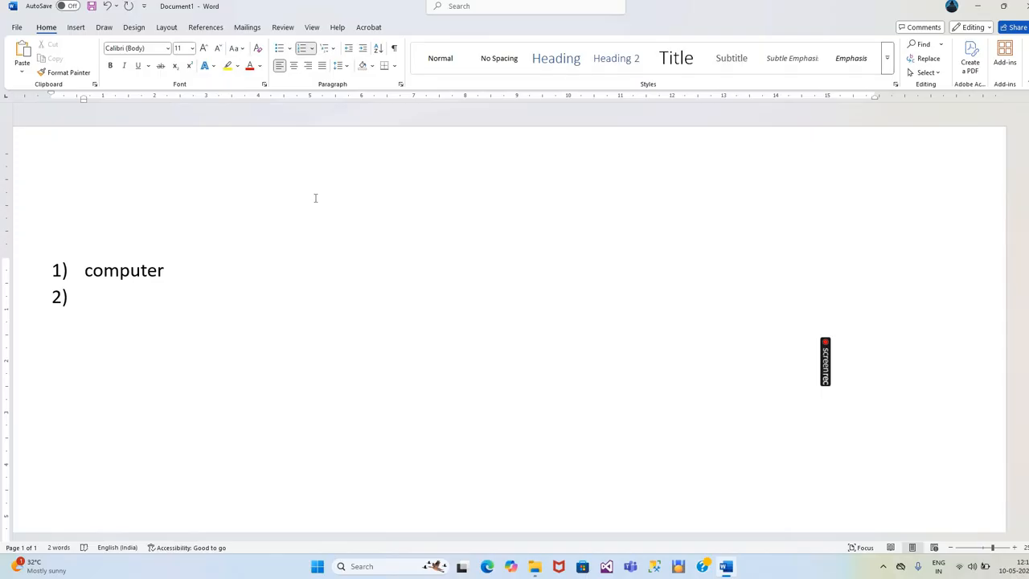
- Add "hardware" and "software" as second-level items a) and b) beneath "computer"
key(Tab)
text(ha)
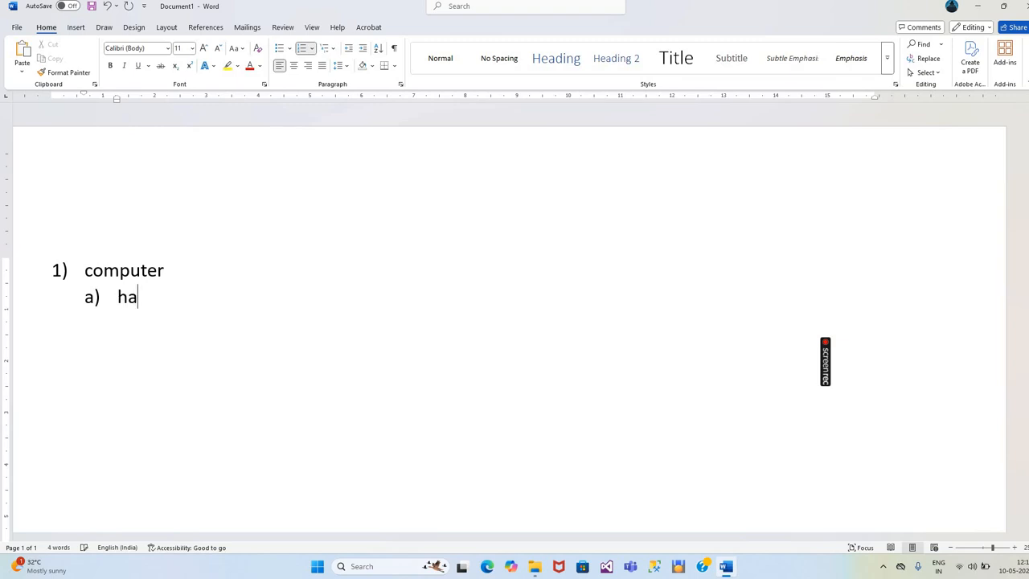
text(rdware)
key(Return)
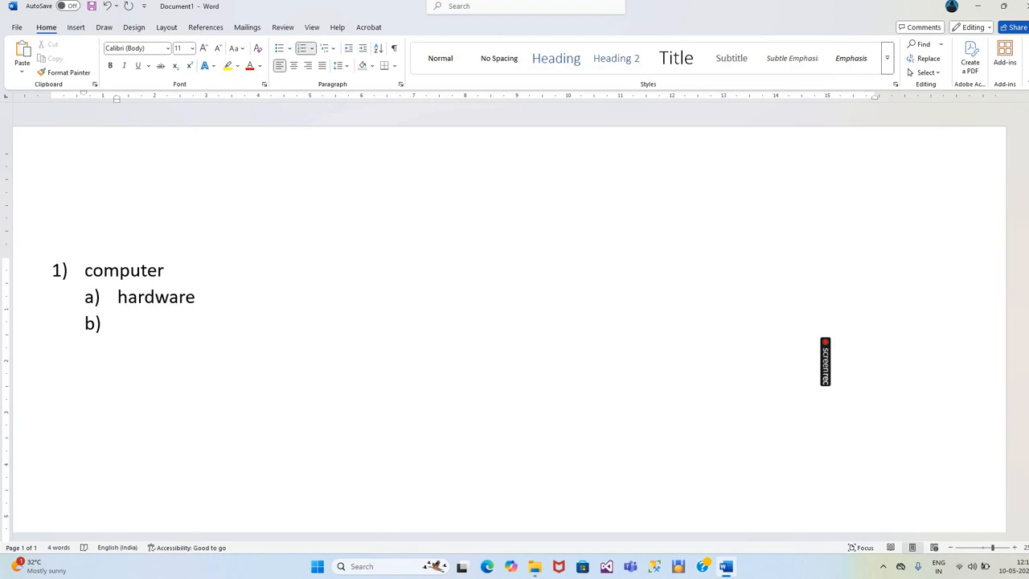
text(software)
key(Return)
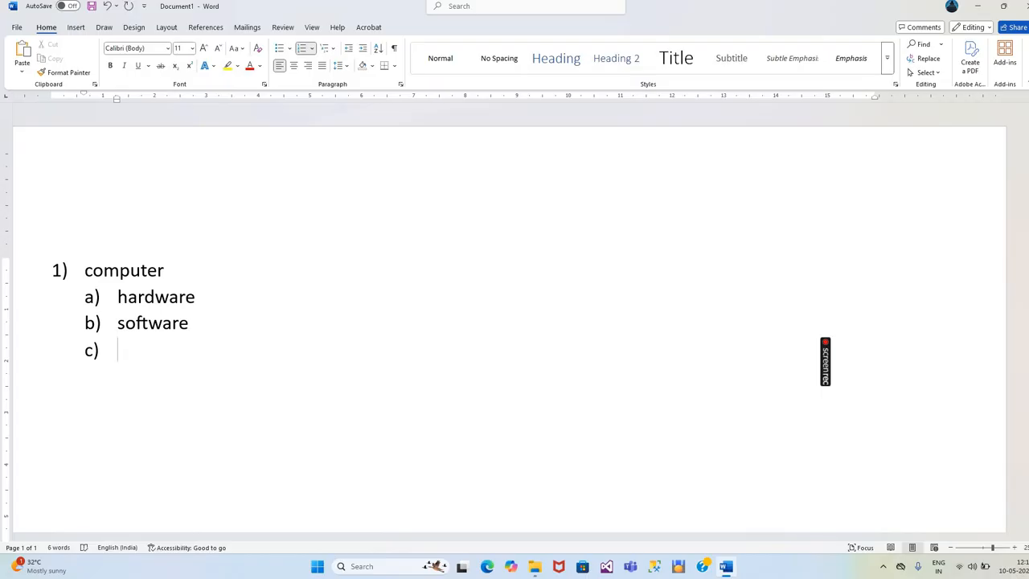
- Add "programming languages" as second-level item c), applying the suggested spelling to its misspelled last word
text(programming)
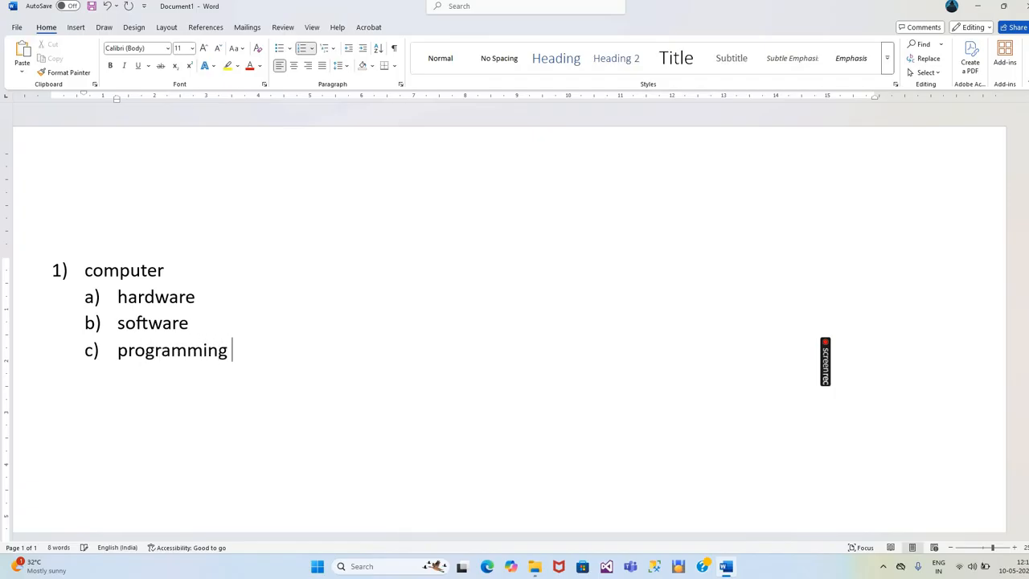
text(languges)
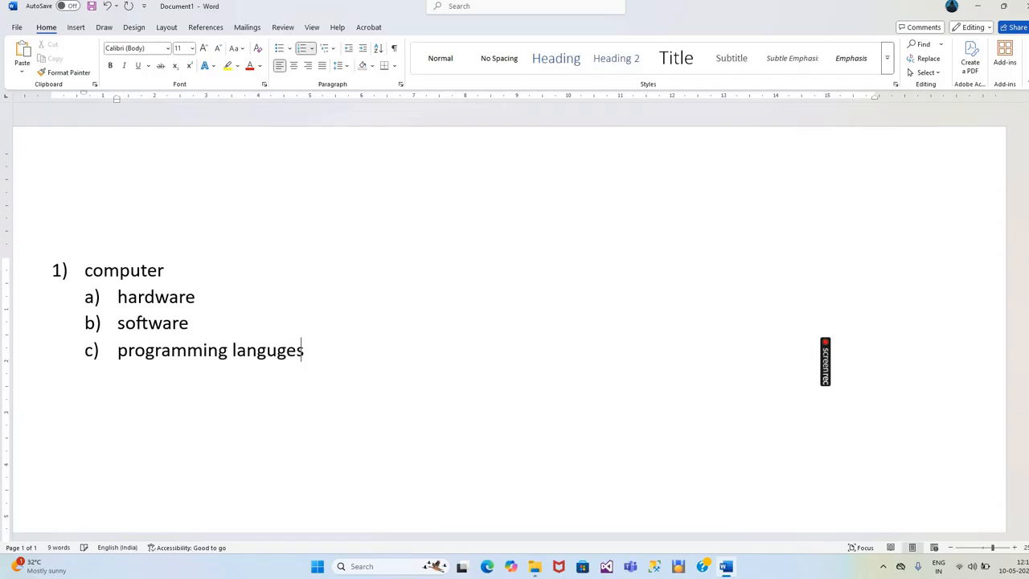
key(Return)
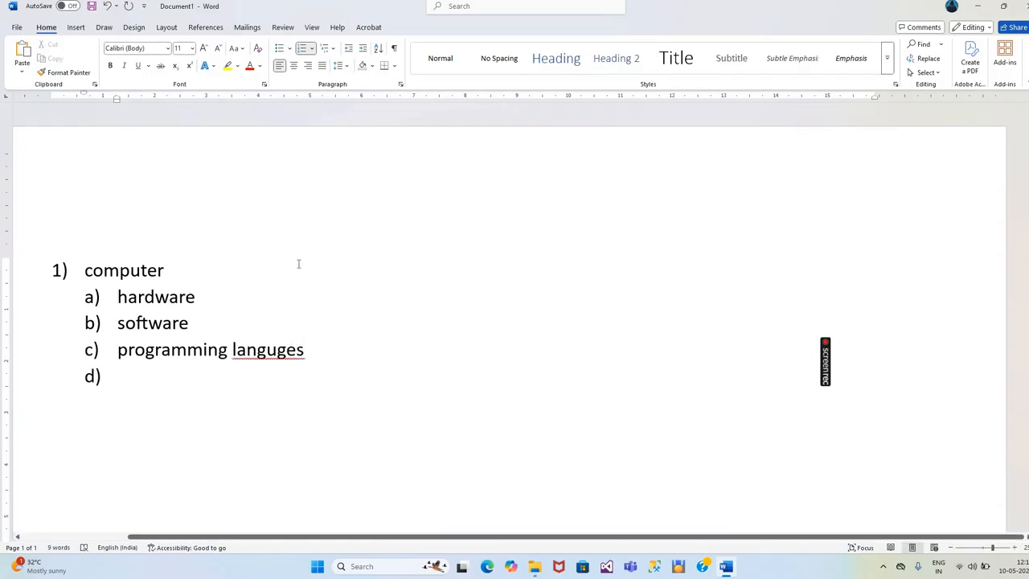
right_click(267, 352)
click(223, 89)
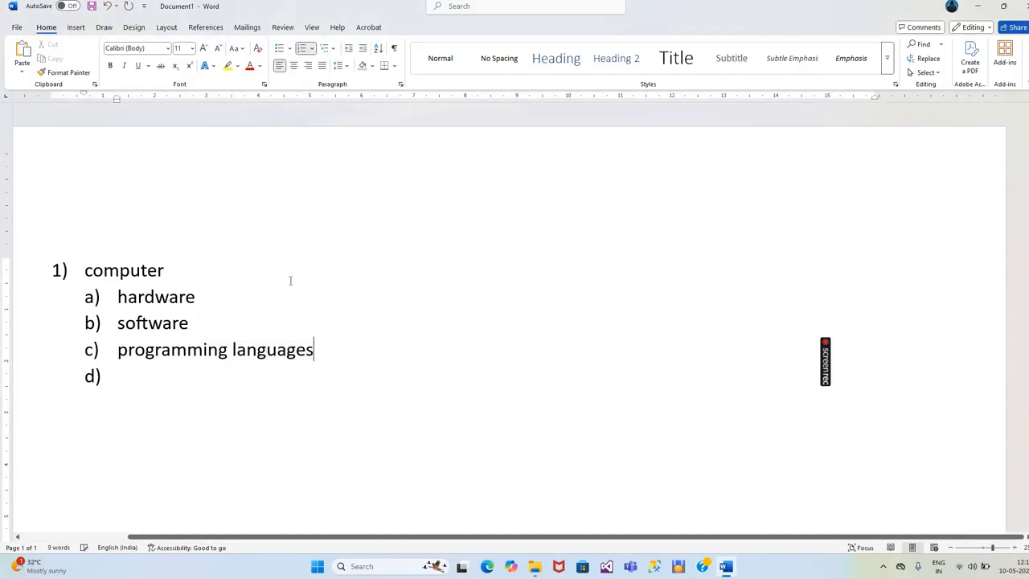
- Insert a third-level item "cpu" beneath "hardware"
click(215, 283)
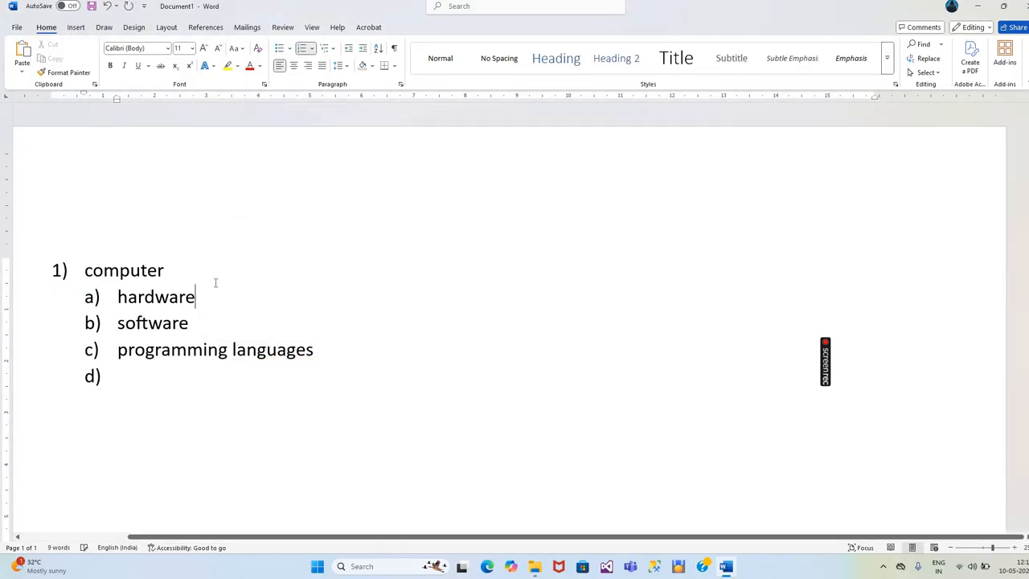
click(328, 48)
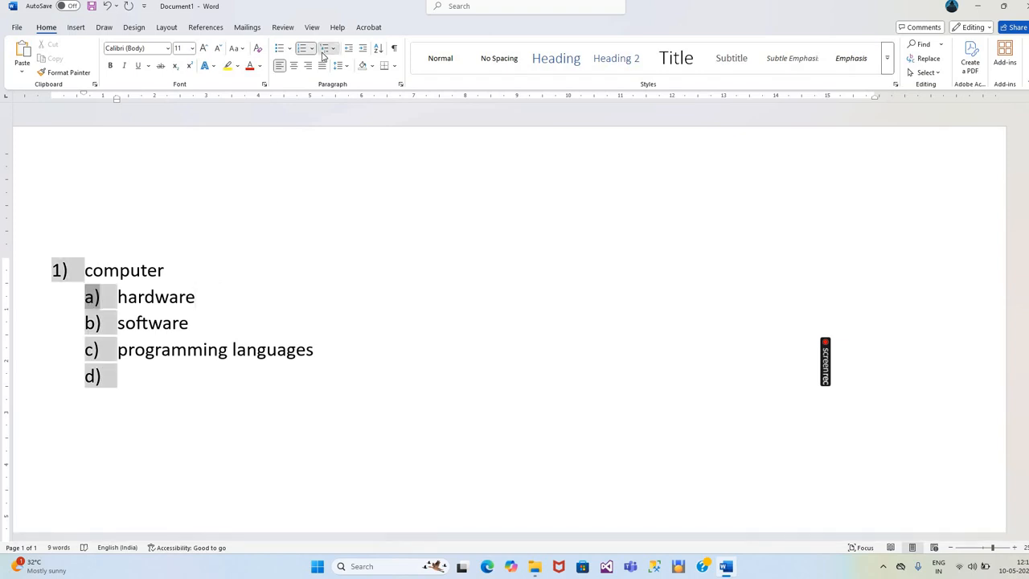
click(205, 297)
key(Return)
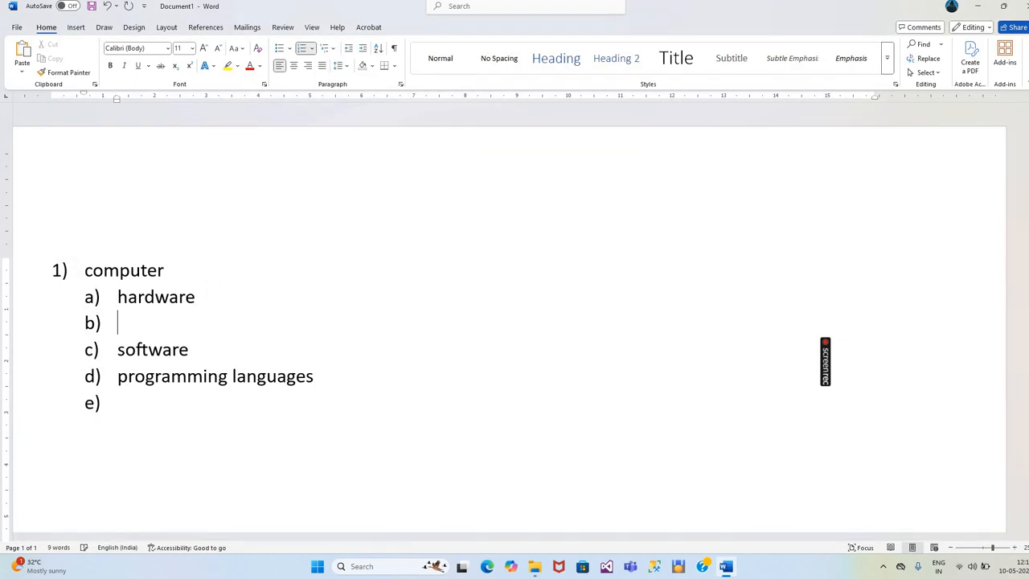
key(Tab)
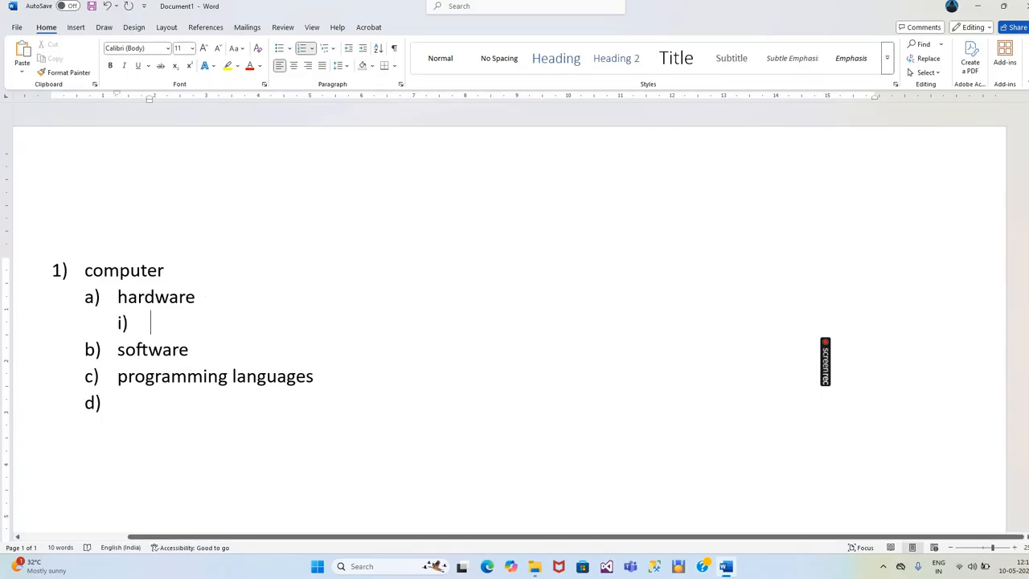
text(cpu)
key(Return)
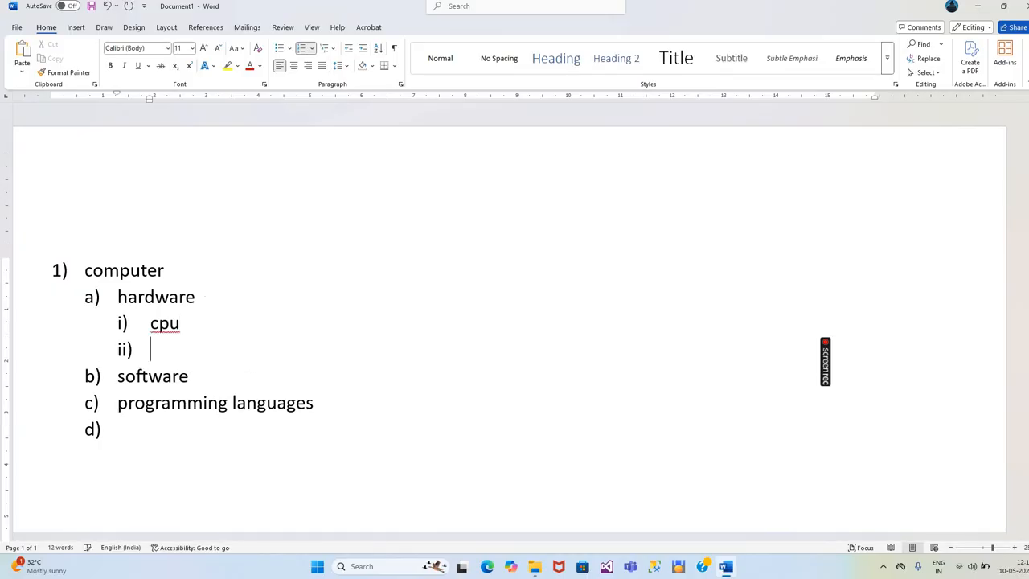
- Add "keyboard", "mouse" and "printer" as further third-level items under "hardware"
text(keybor)
key(BackSpace)
text(rad)
key(Return)
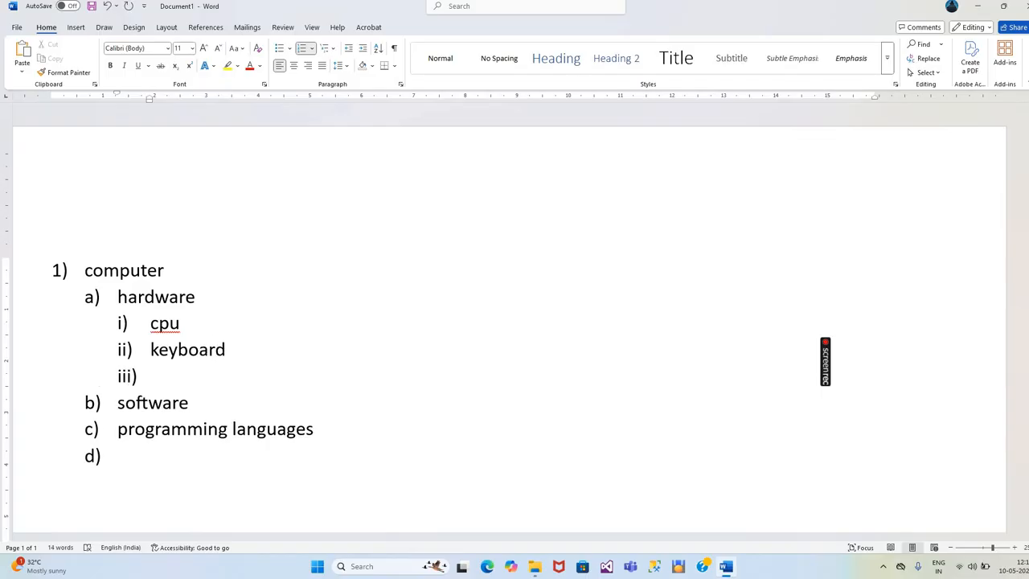
text(mouse)
key(Return)
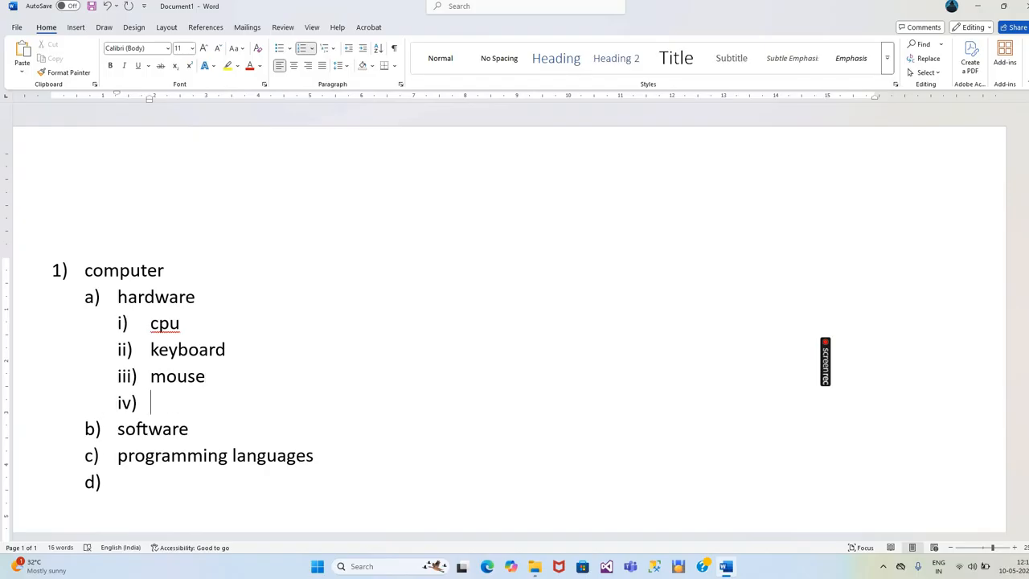
text(printer)
key(Return)
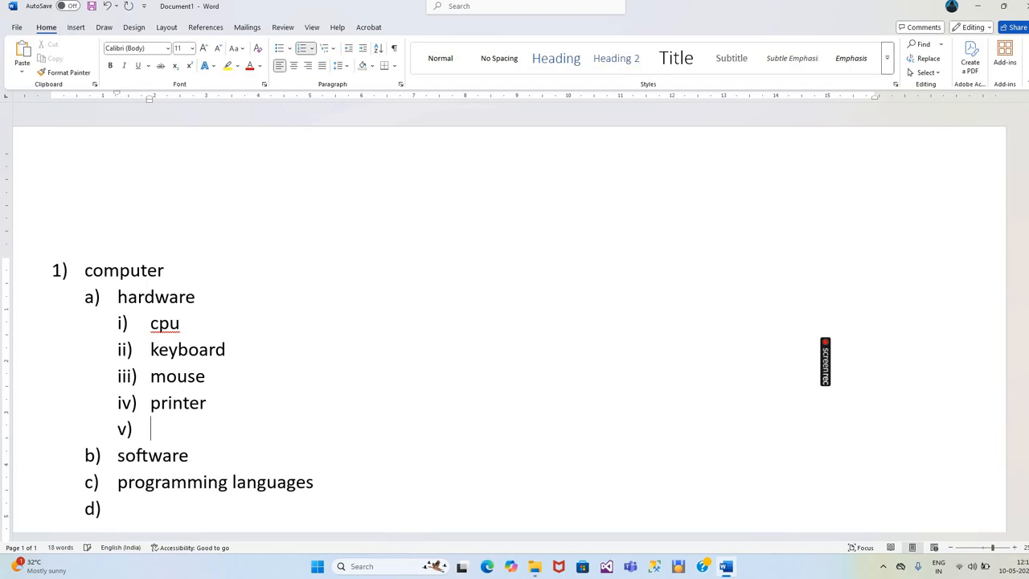
- Insert a third-level item "Application software" beneath the "software" item
click(206, 454)
key(Return)
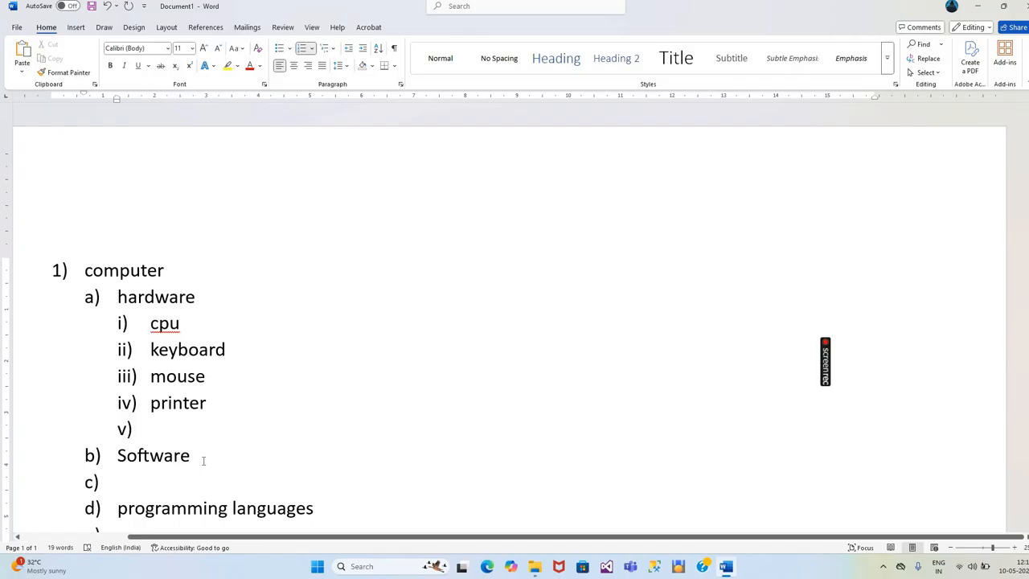
key(Tab)
key(Tab)
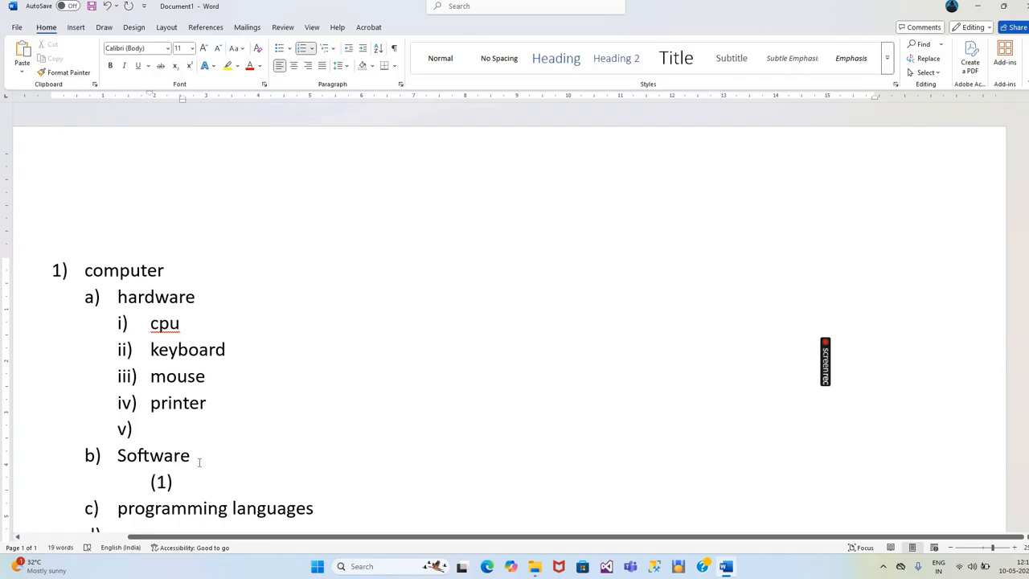
key(shift+Tab)
text(apl)
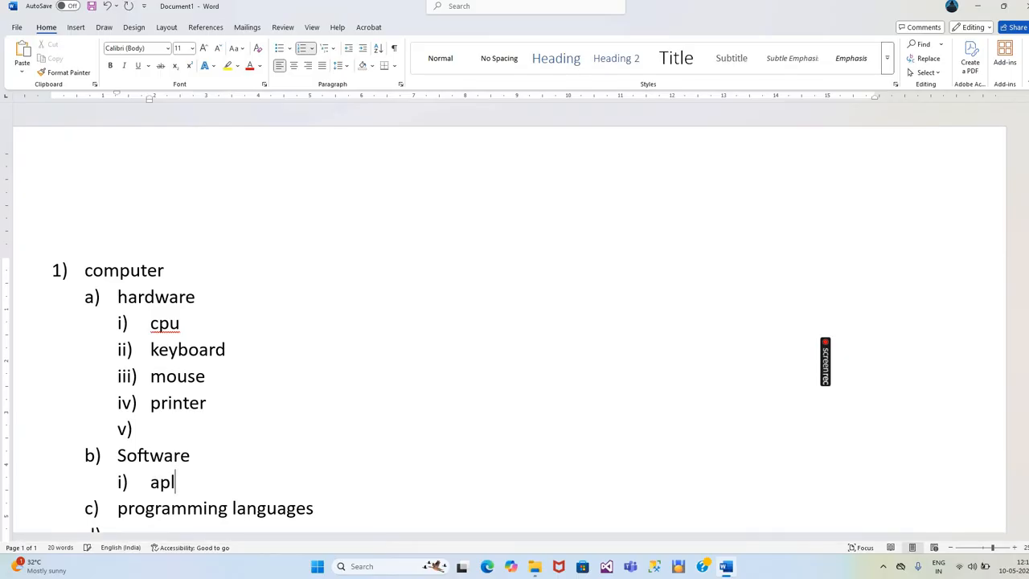
key(BackSpace)
text(plication )
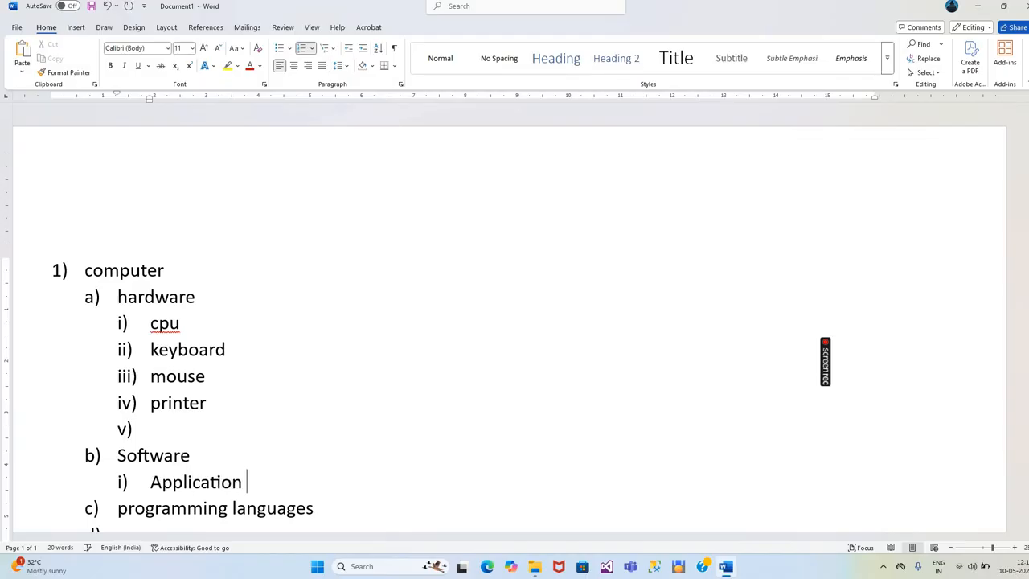
text(software)
key(Return)
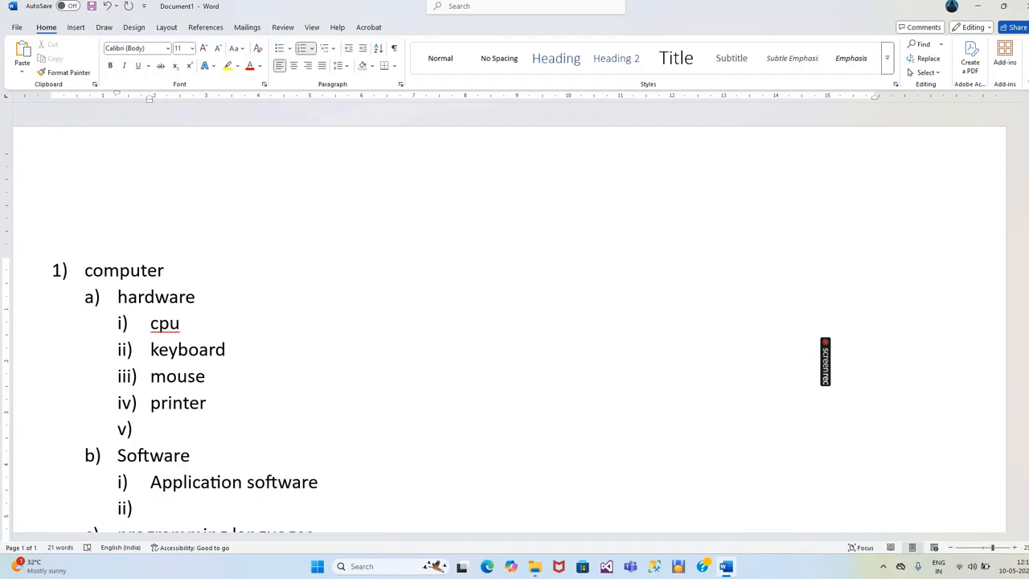
- Add "System software" as the second third-level item beneath "Software"
text(system so)
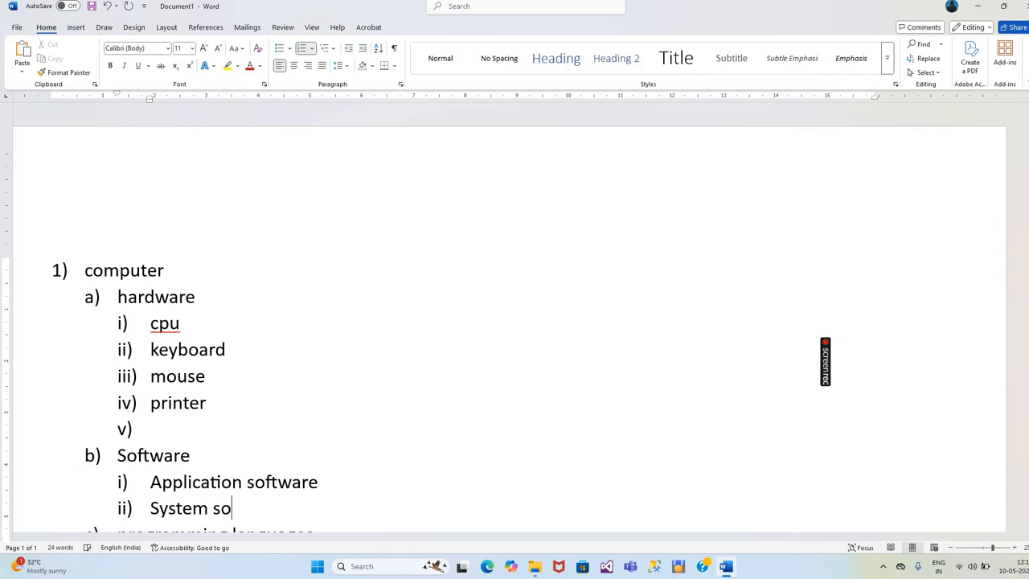
text(ftware)
key(Return)
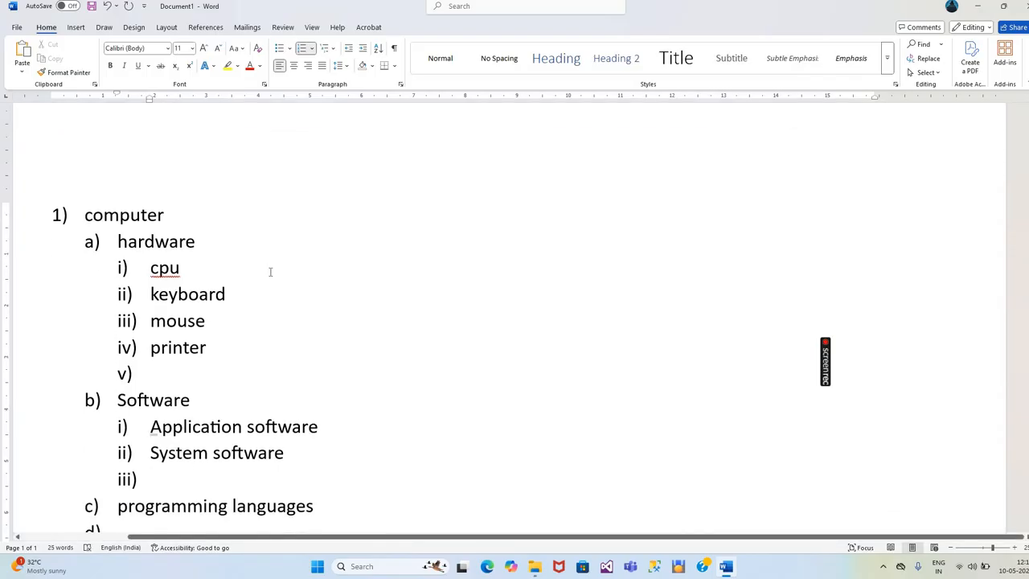
- Remove the numbering from the empty list items below "System software" and "printer"
scroll(267, 340, down, 3)
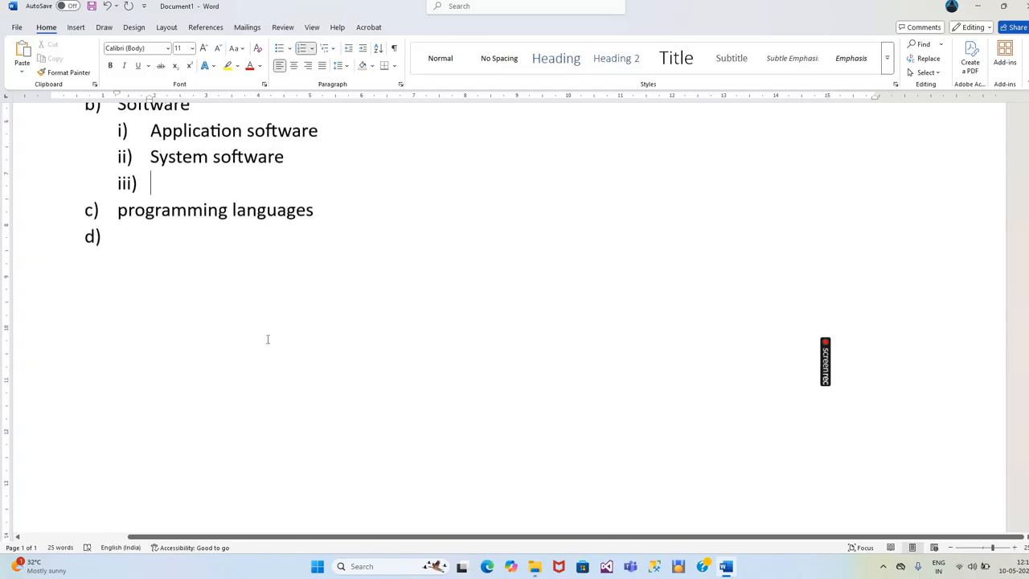
scroll(267, 339, down, 1)
scroll(265, 340, up, 3)
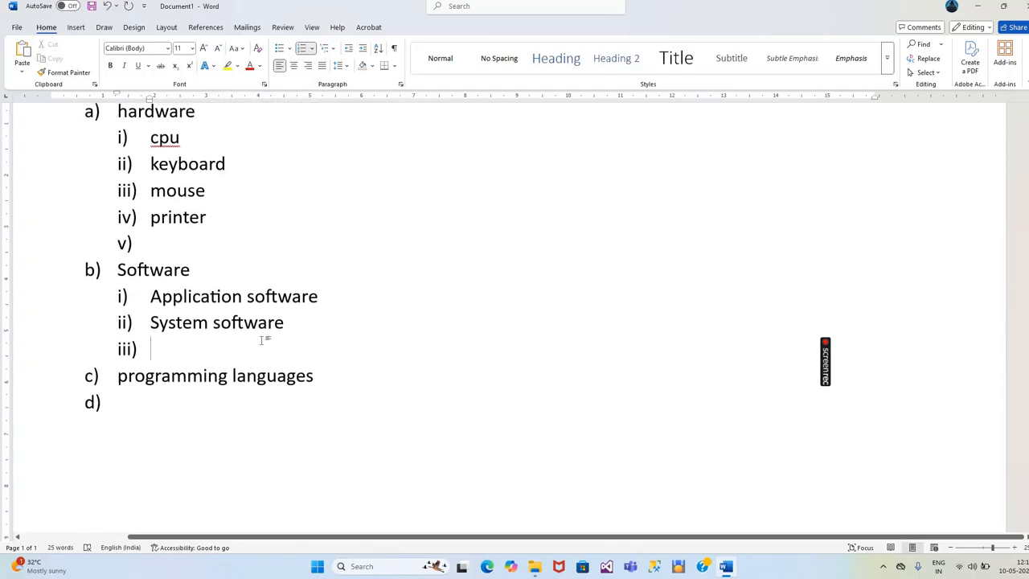
key(BackSpace)
click(182, 246)
key(BackSpace)
- Insert a third-level item "java" beneath "programming languages"
click(314, 381)
key(Return)
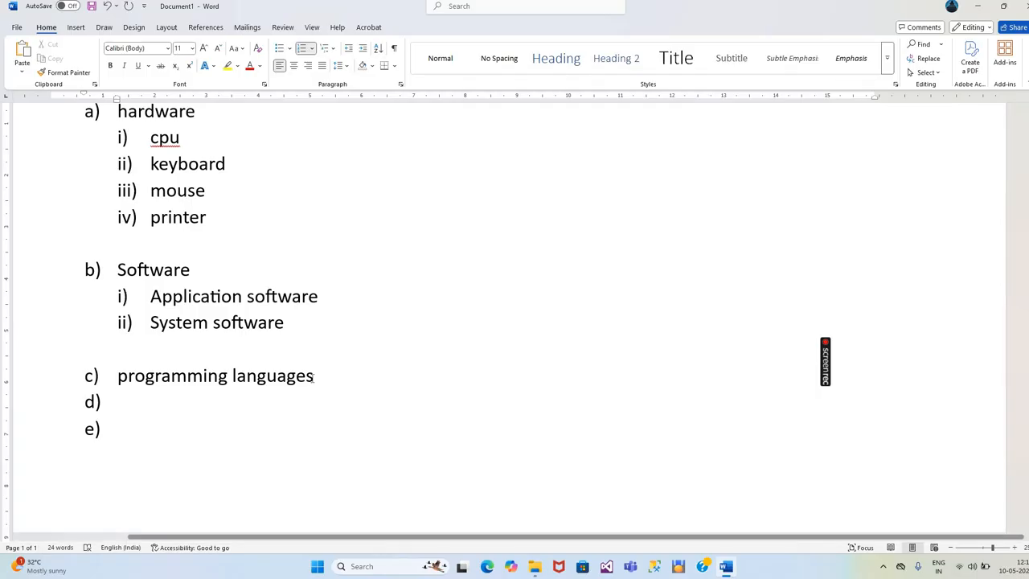
key(BackSpace)
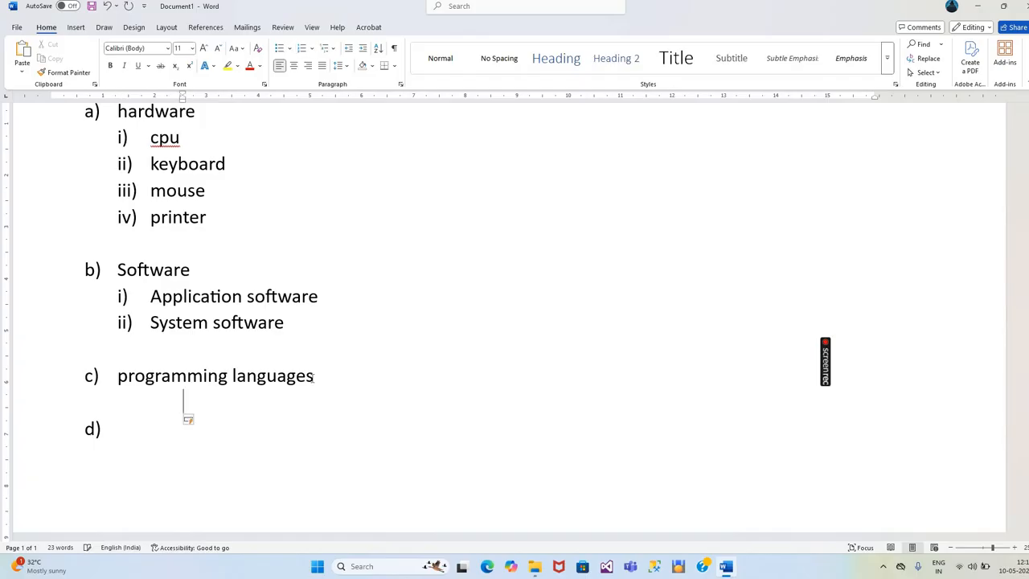
key(BackSpace)
key(Return)
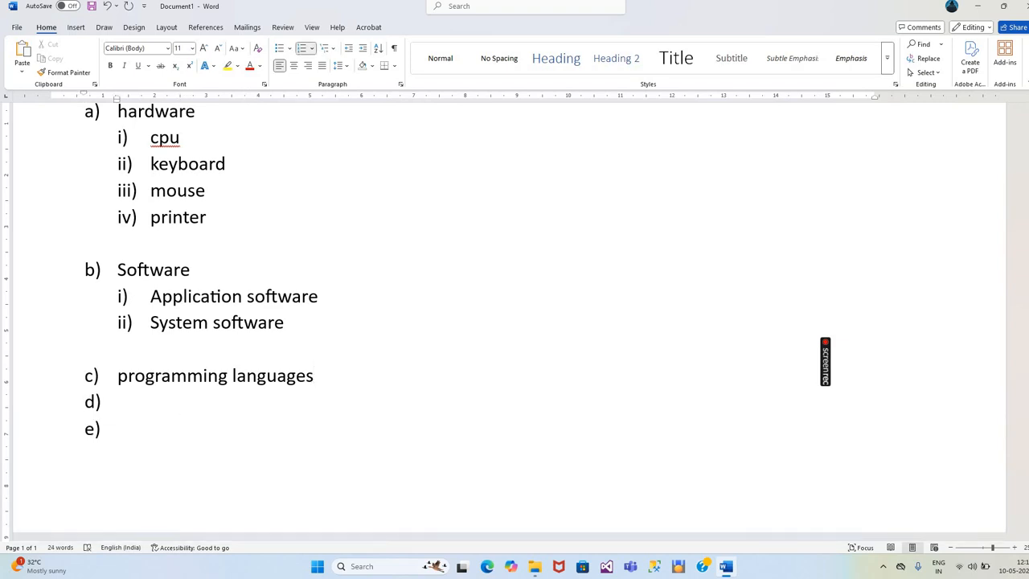
key(Tab)
text(java)
key(Return)
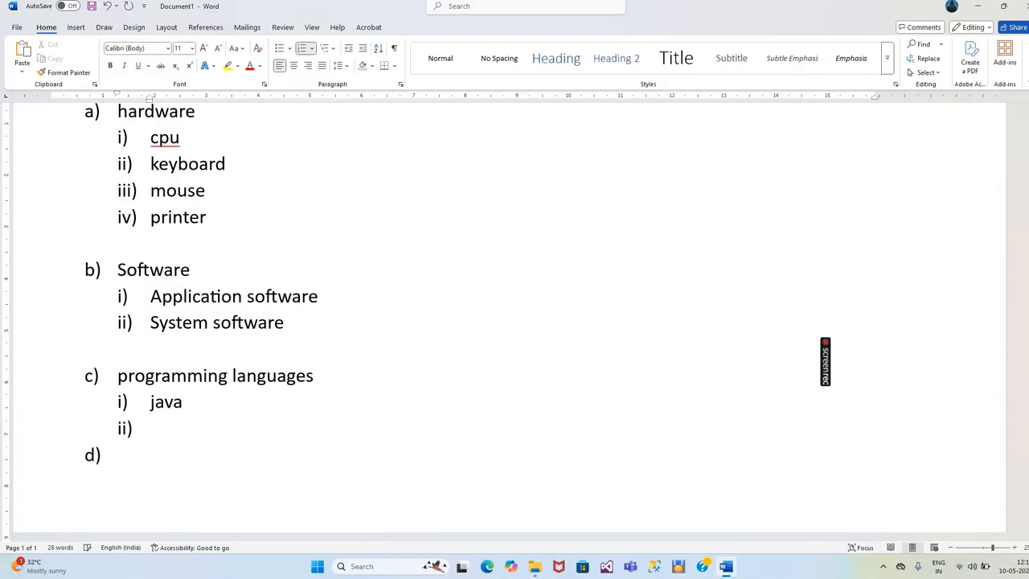
- Add "python" and "c++" as third-level items ii) and iii) under "programming languages"
text(pt)
key(BackSpace)
text(ython)
key(Return)
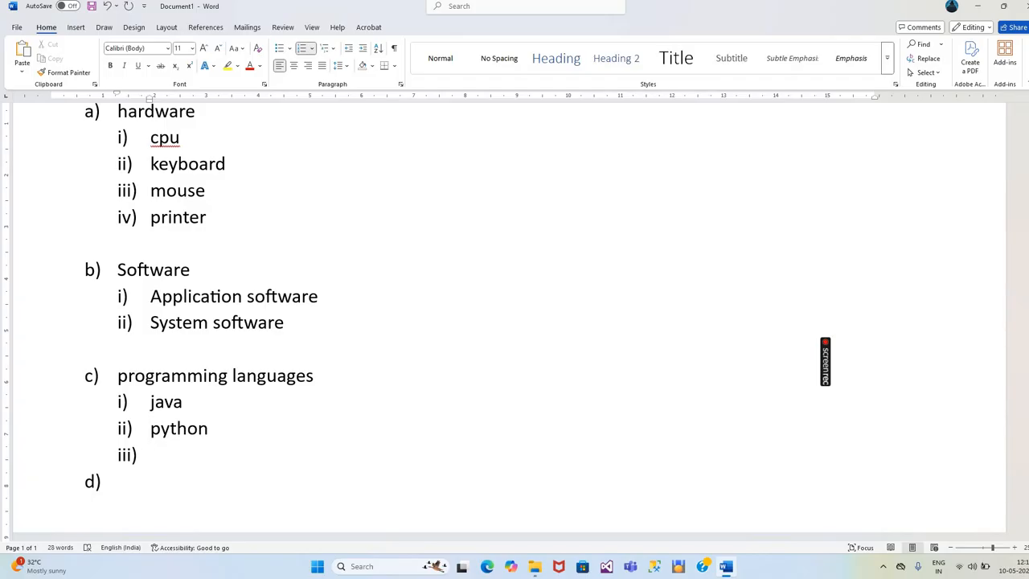
text(c6+)
key(BackSpace)
key(BackSpace)
text(++)
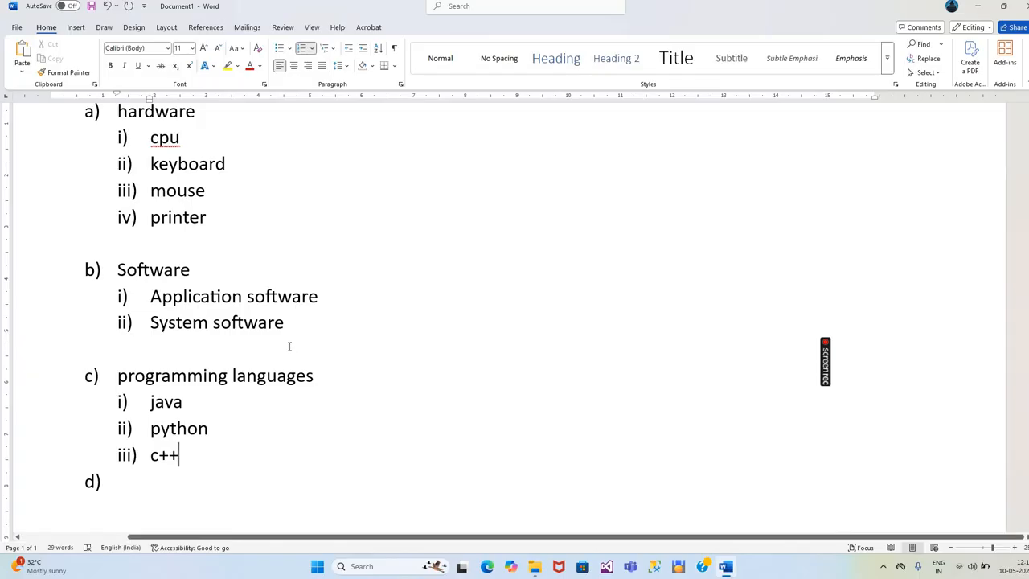
- Insert an empty list item beneath "hardware" and demote it to the third level
scroll(287, 341, up, 4)
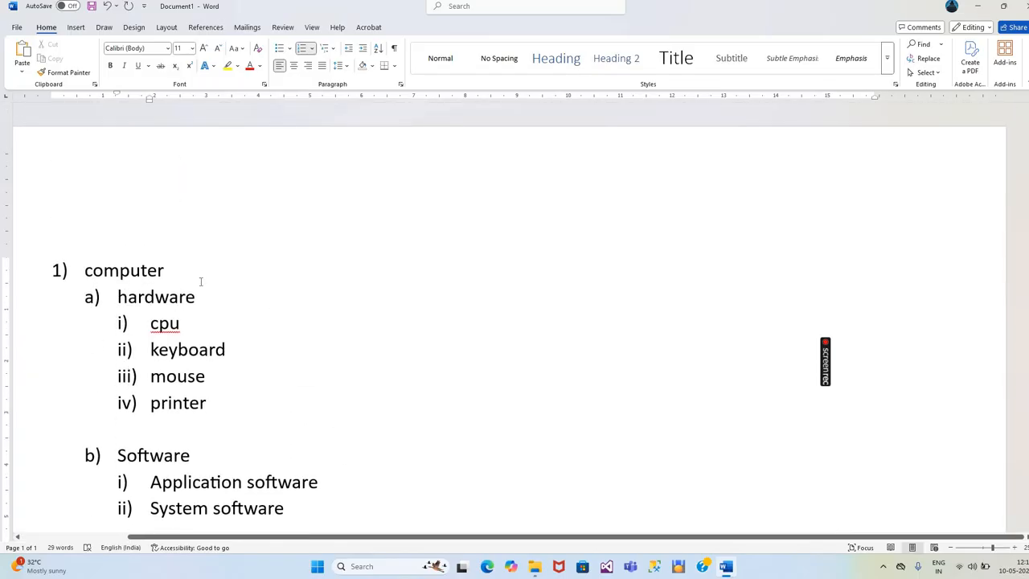
scroll(202, 285, down, 3)
scroll(202, 285, up, 3)
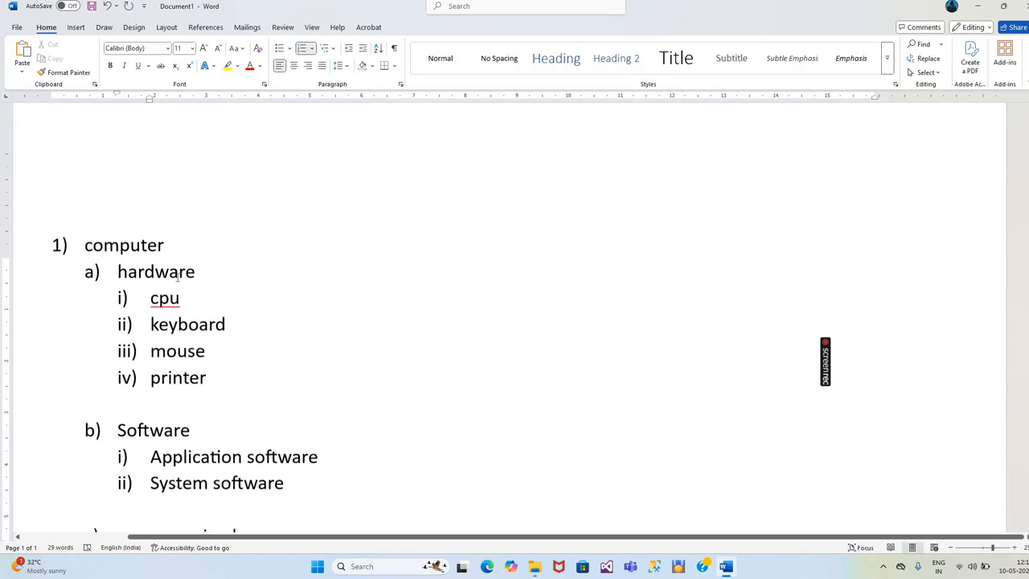
click(234, 297)
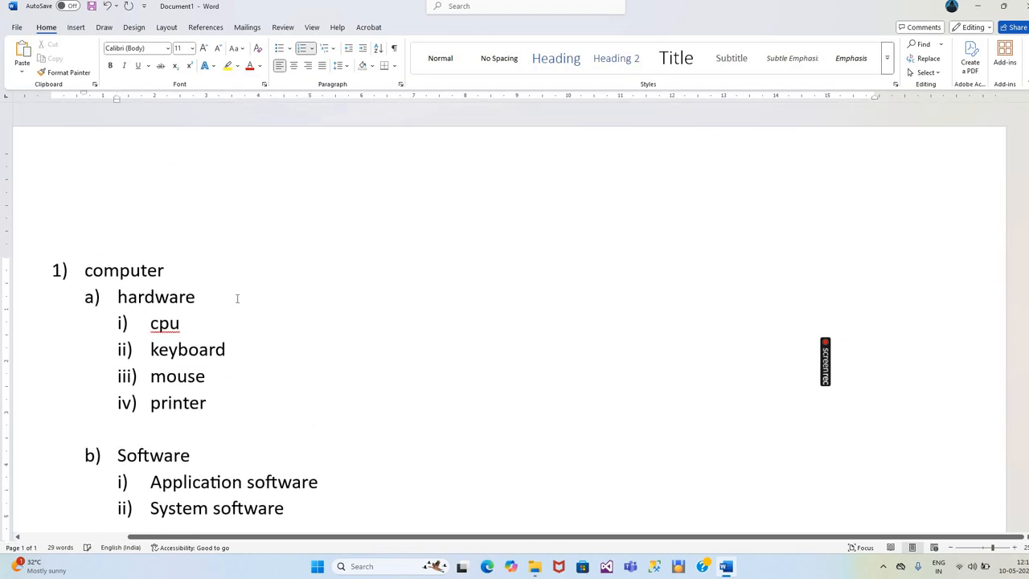
key(Return)
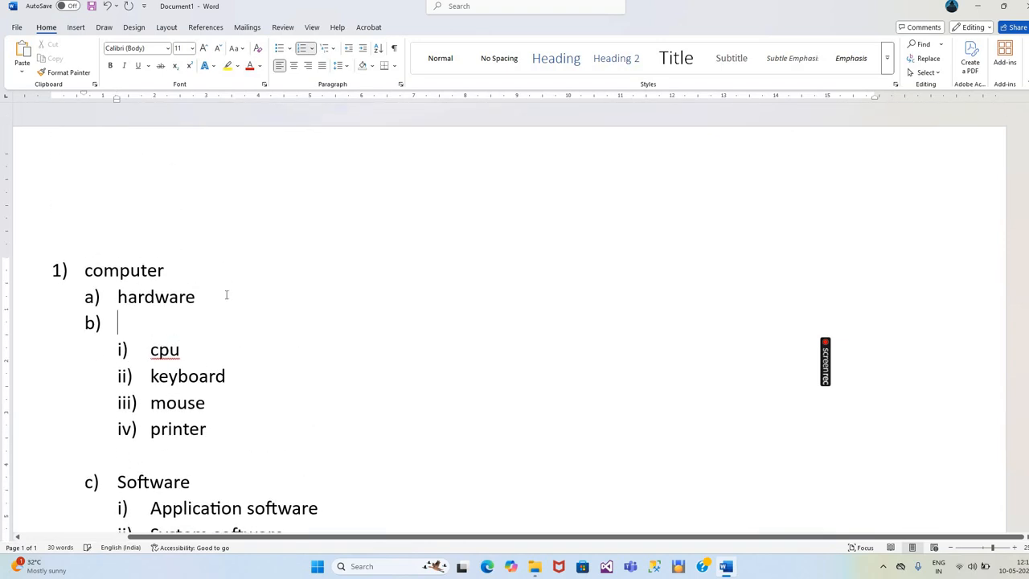
key(Tab)
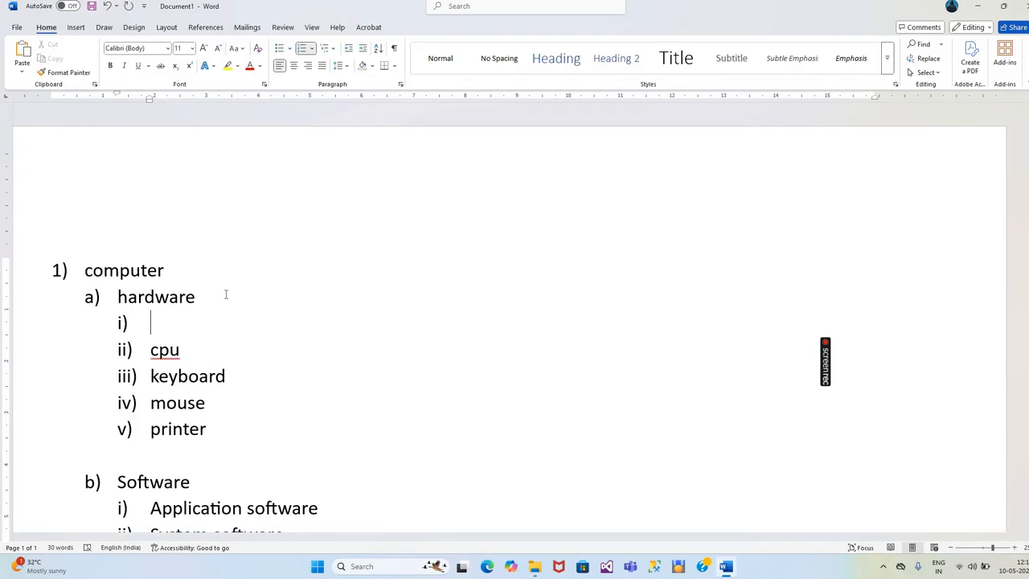
- Promote the empty item beneath "hardware" to the first level and remove its numbering
key(shift+Tab)
key(shift+Tab)
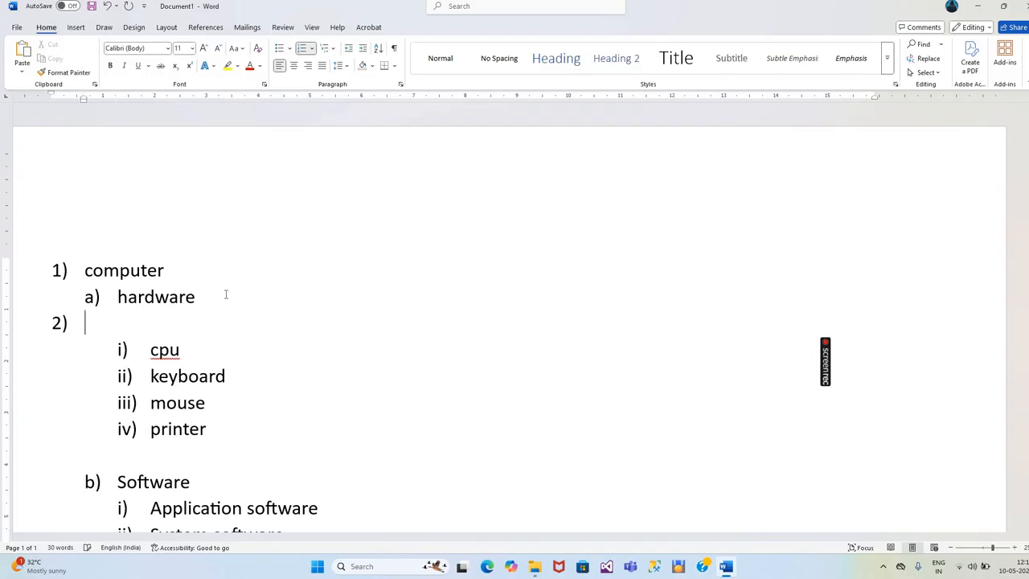
key(BackSpace)
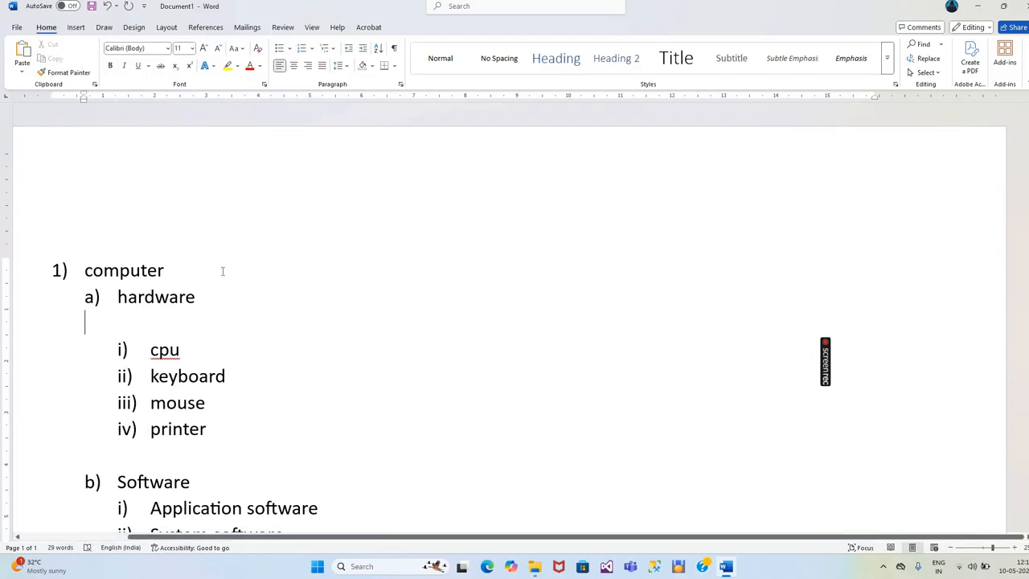
- Insert an empty third-level item after "Application software", then remove its numbering and delete the blank line
scroll(222, 272, down, 3)
scroll(222, 271, down, 3)
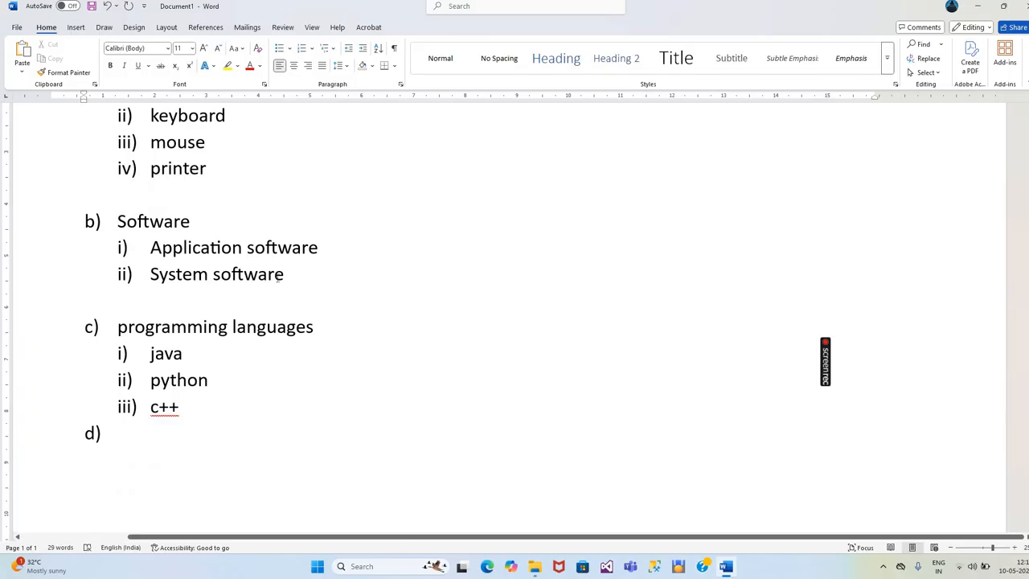
click(330, 248)
key(Return)
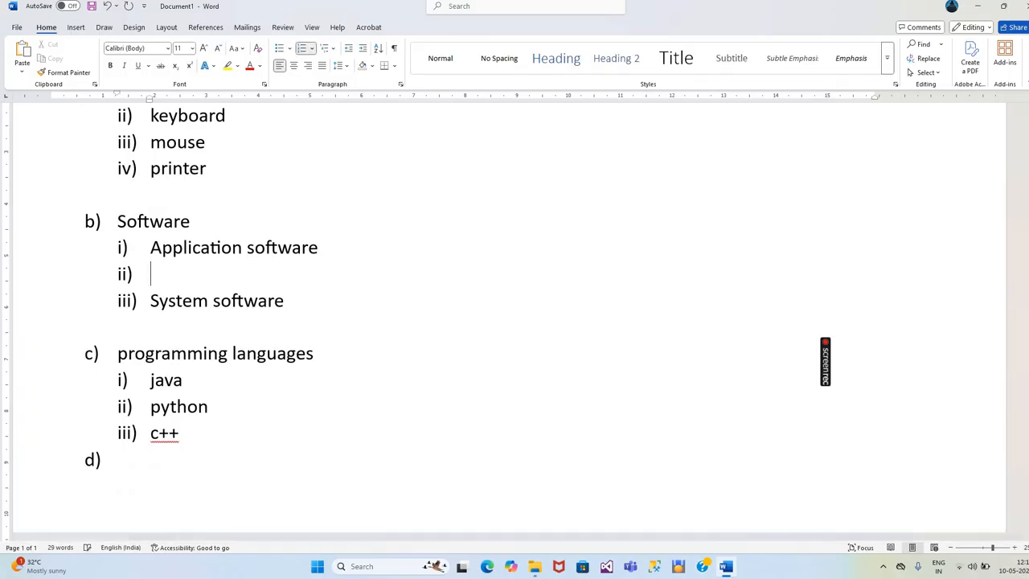
key(BackSpace)
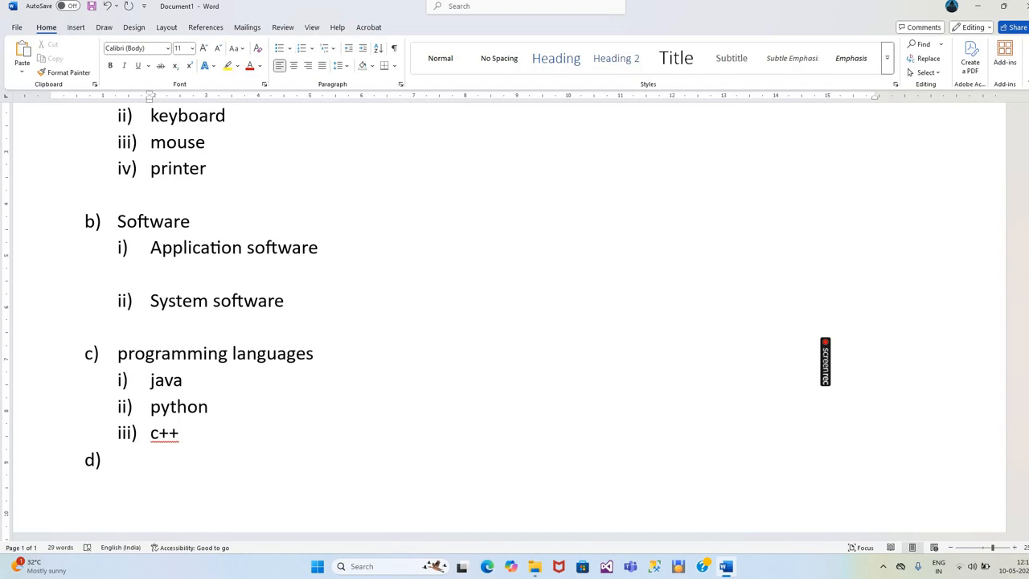
key(BackSpace)
key(BackSpace)
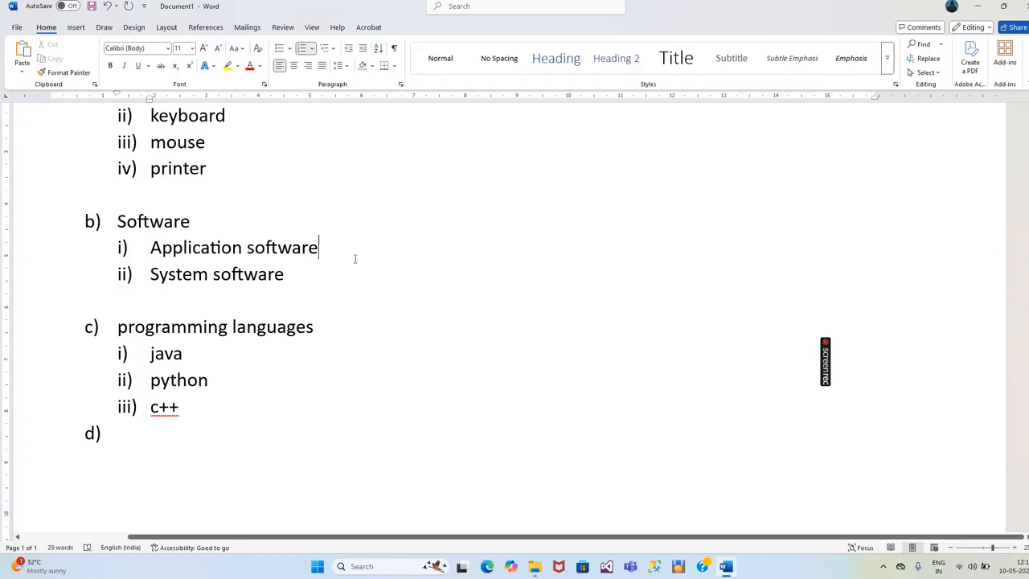
- Close the document, saving it as "computer.docx" in the OneDrive Documents folder
click(1024, 9)
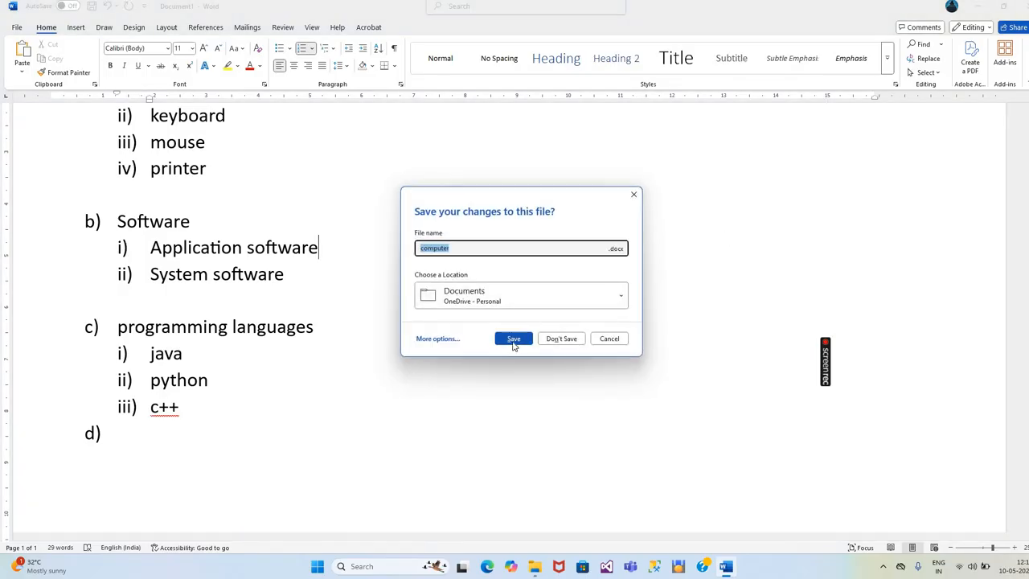
click(513, 343)
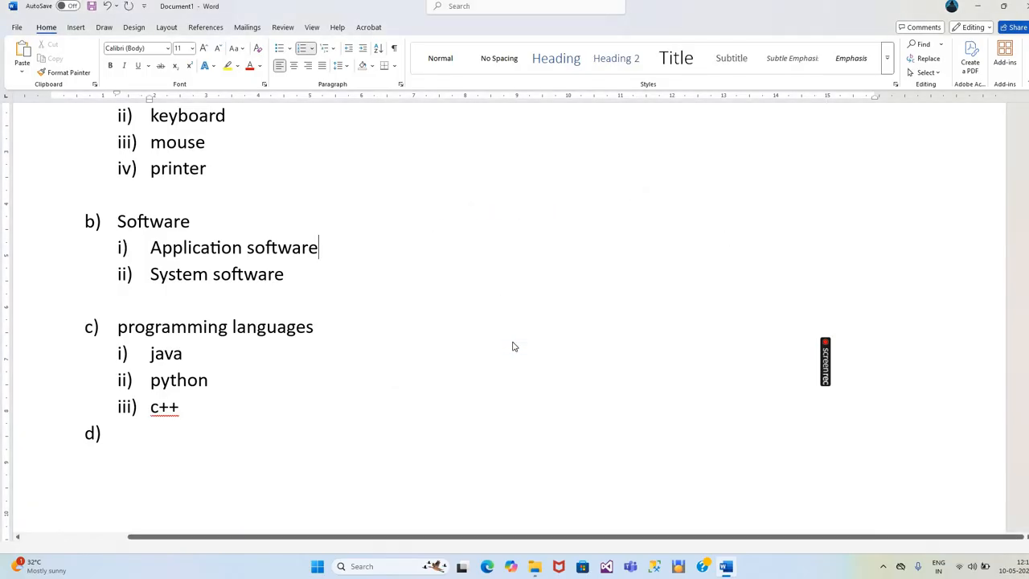